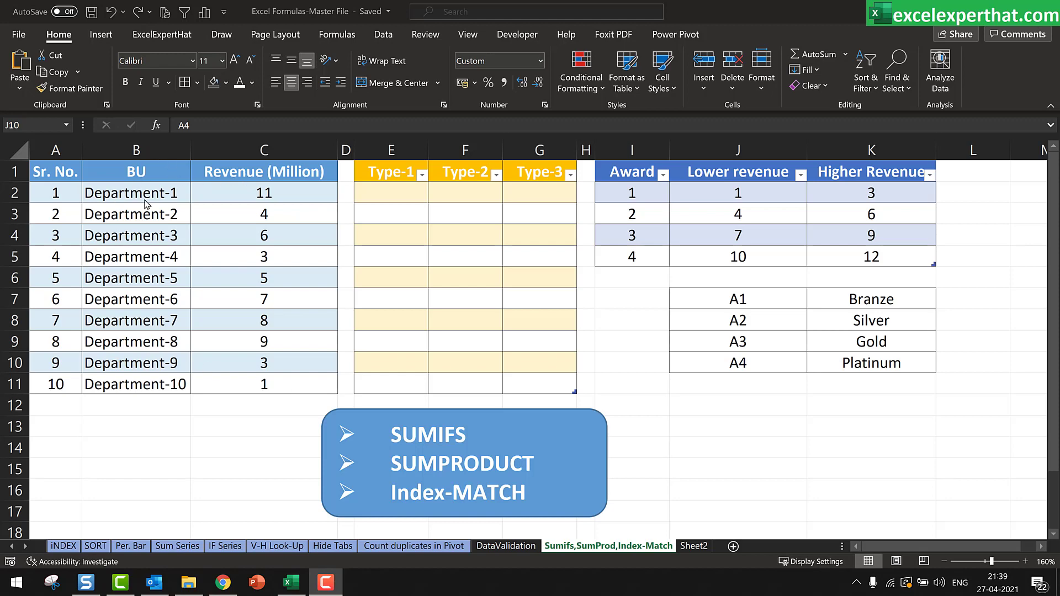
# Step: Examine the department revenues, the empty Type-1 to Type-3 columns, the award revenue ranges and the award name list
pyautogui.moveTo(146, 195); pyautogui.dragTo(198, 402)
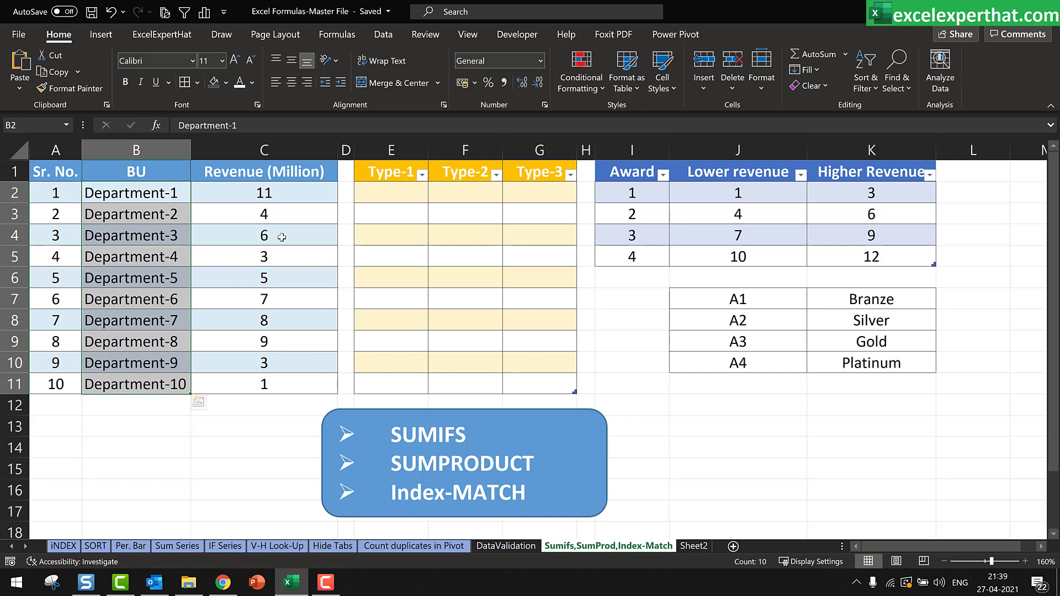
pyautogui.moveTo(283, 192); pyautogui.dragTo(275, 386)
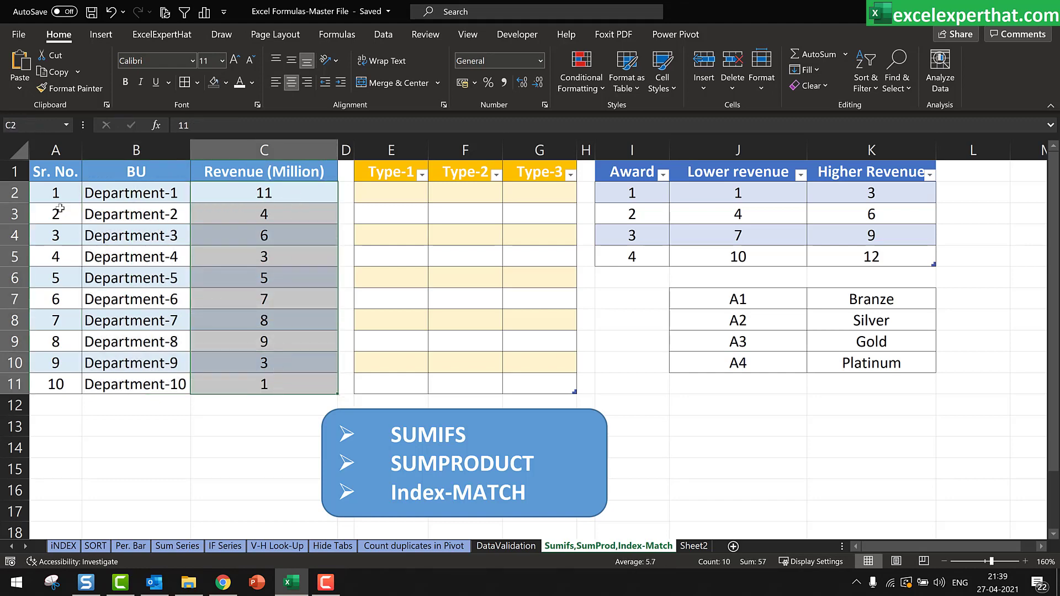
pyautogui.click(395, 151)
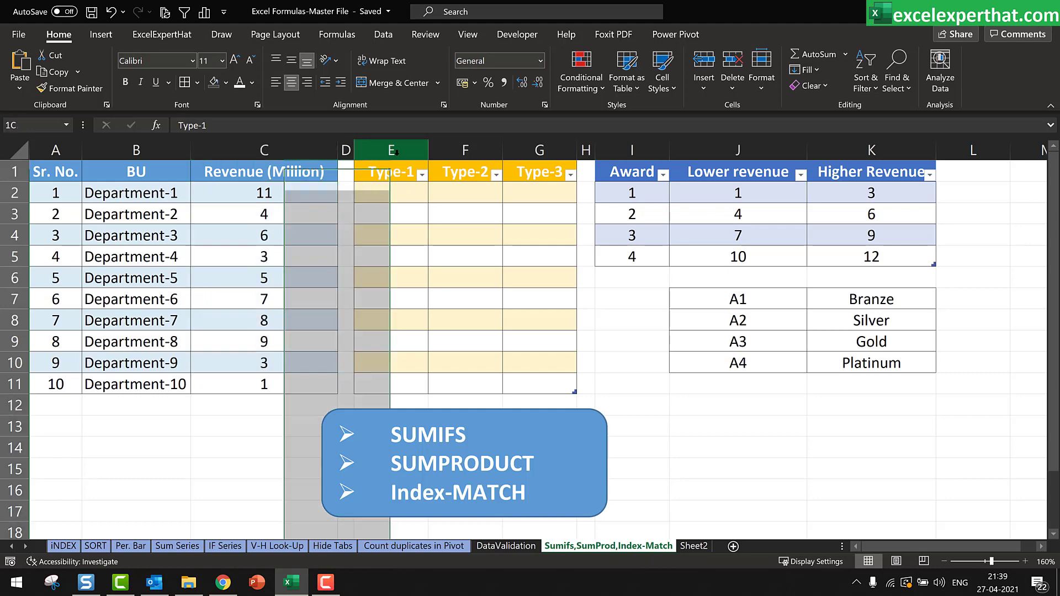
pyautogui.click(483, 155)
pyautogui.click(538, 151)
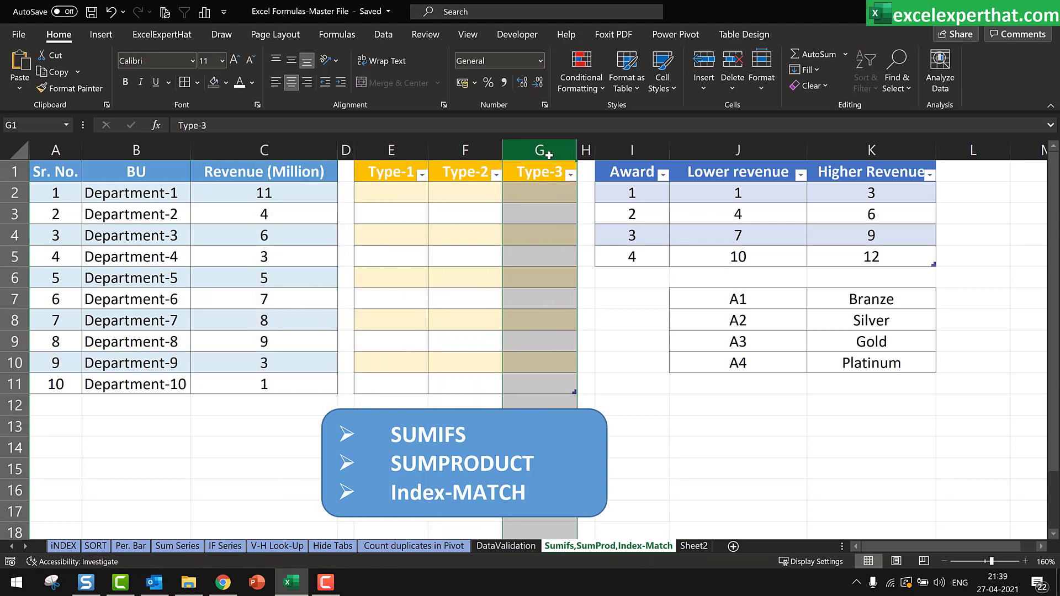
pyautogui.click(614, 175)
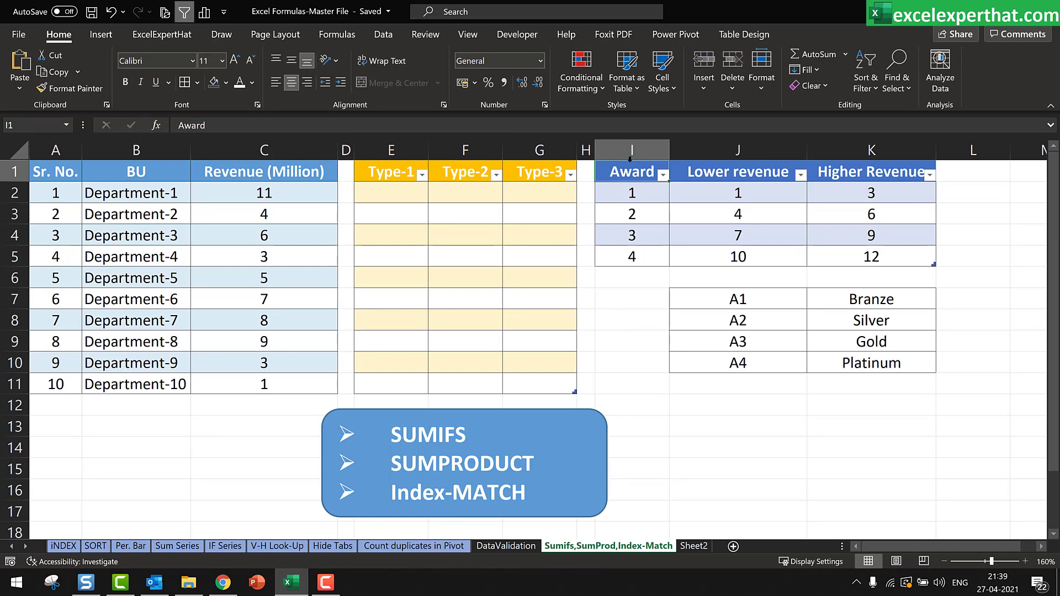
pyautogui.moveTo(629, 177); pyautogui.dragTo(630, 257)
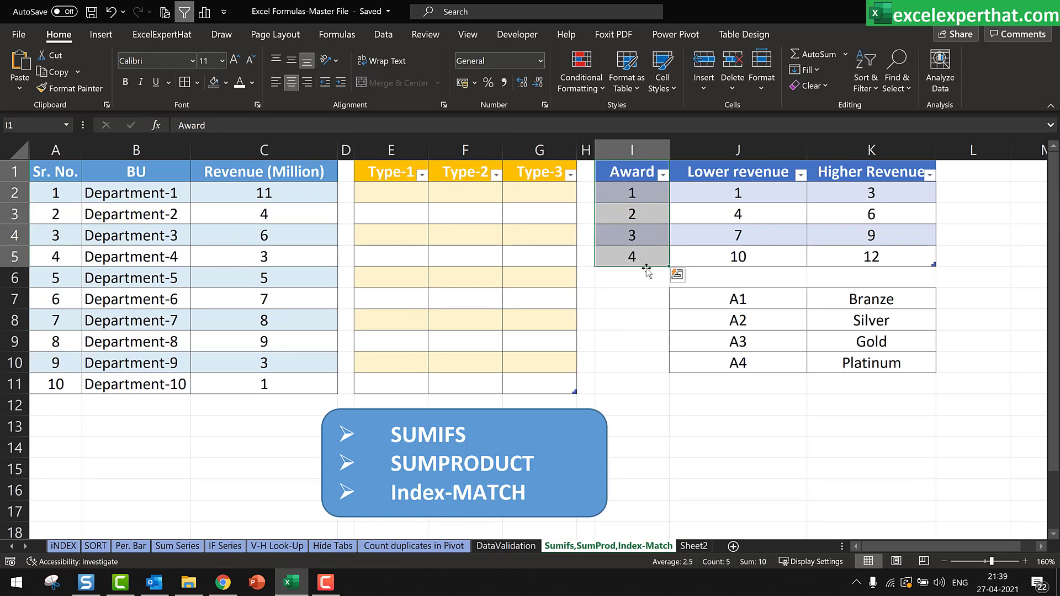
pyautogui.click(723, 177)
pyautogui.click(868, 177)
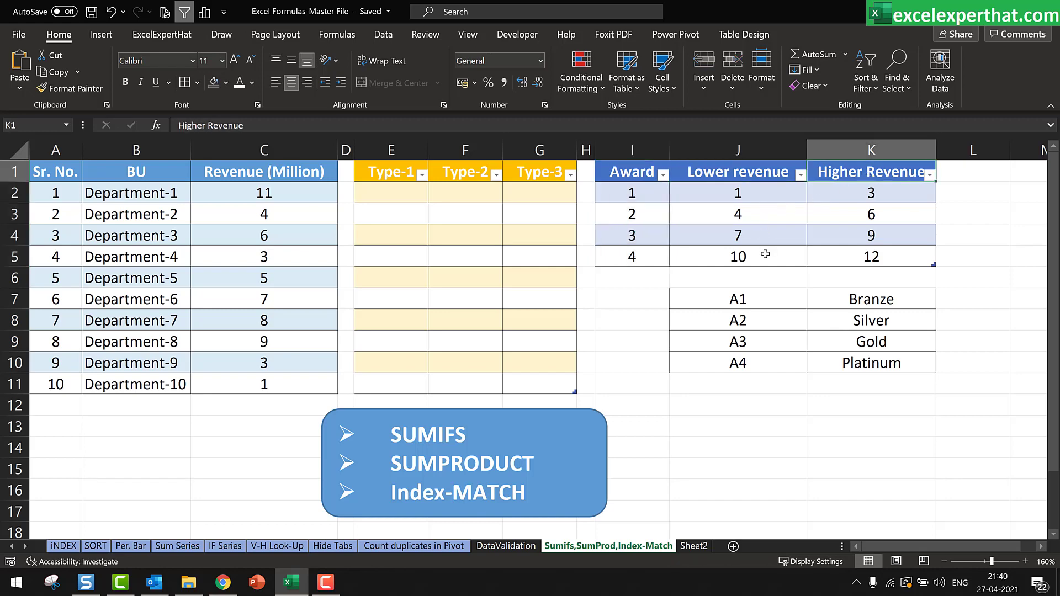
pyautogui.moveTo(703, 302); pyautogui.dragTo(859, 357)
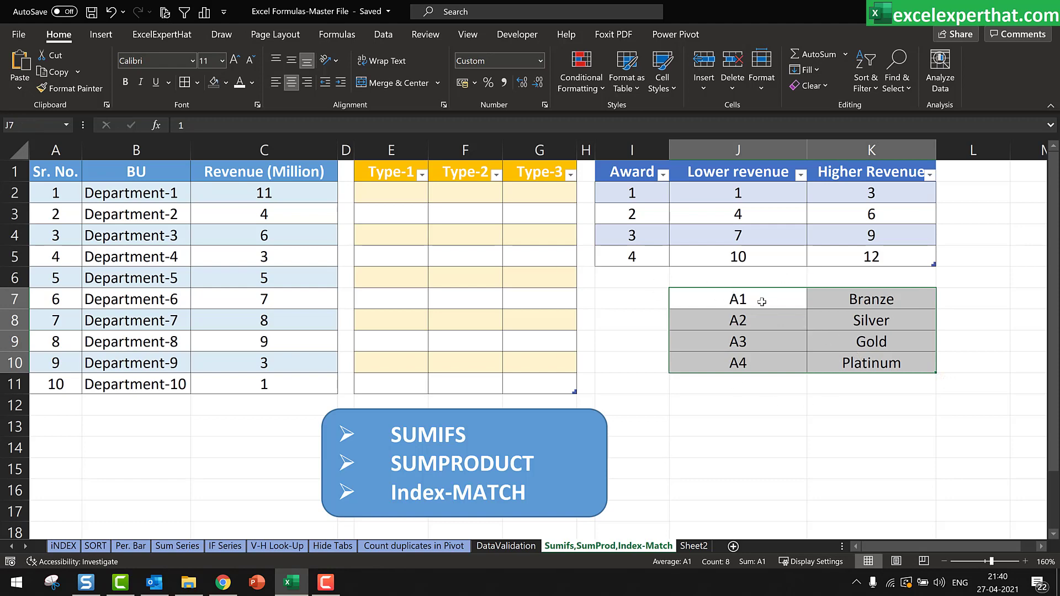
pyautogui.click(761, 322)
pyautogui.click(756, 342)
pyautogui.click(762, 365)
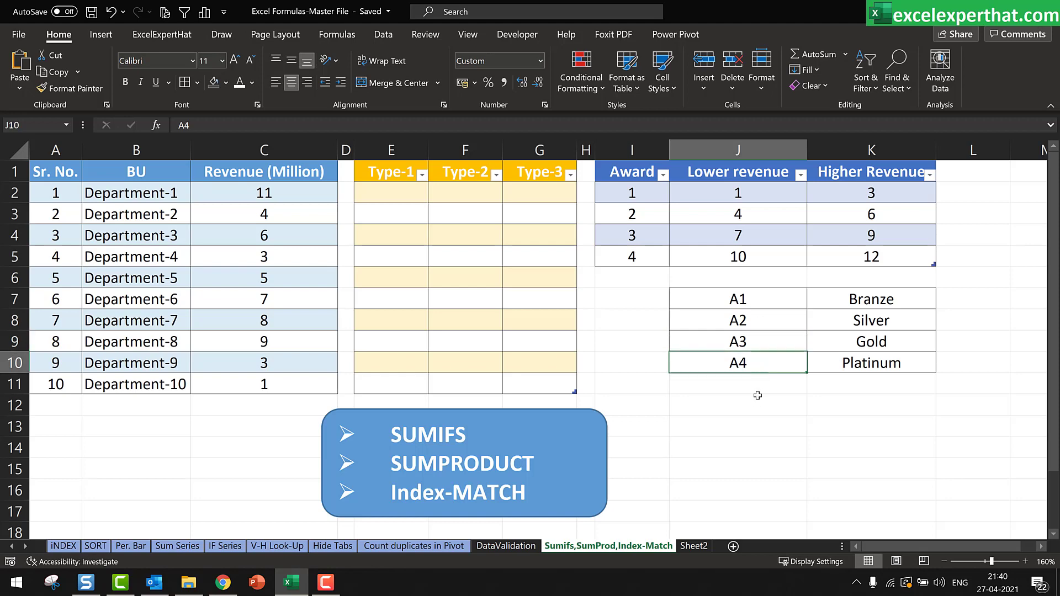
pyautogui.click(702, 396)
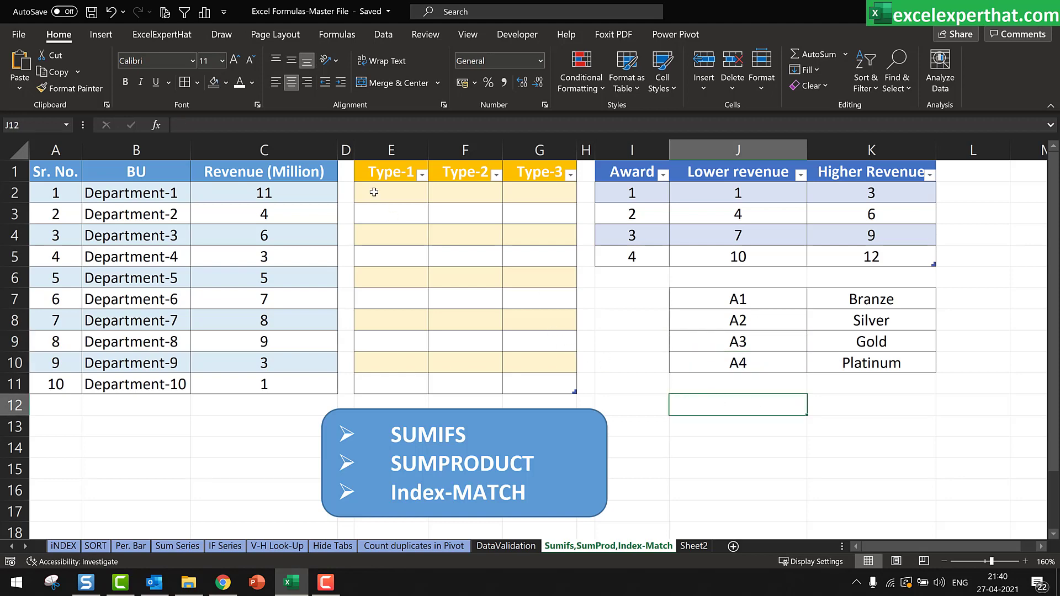
# Step: Apply the custom number format "A"# to the empty Type-1, Type-2 and Type-3 cells, E2:G11
pyautogui.moveTo(374, 192); pyautogui.dragTo(535, 378)
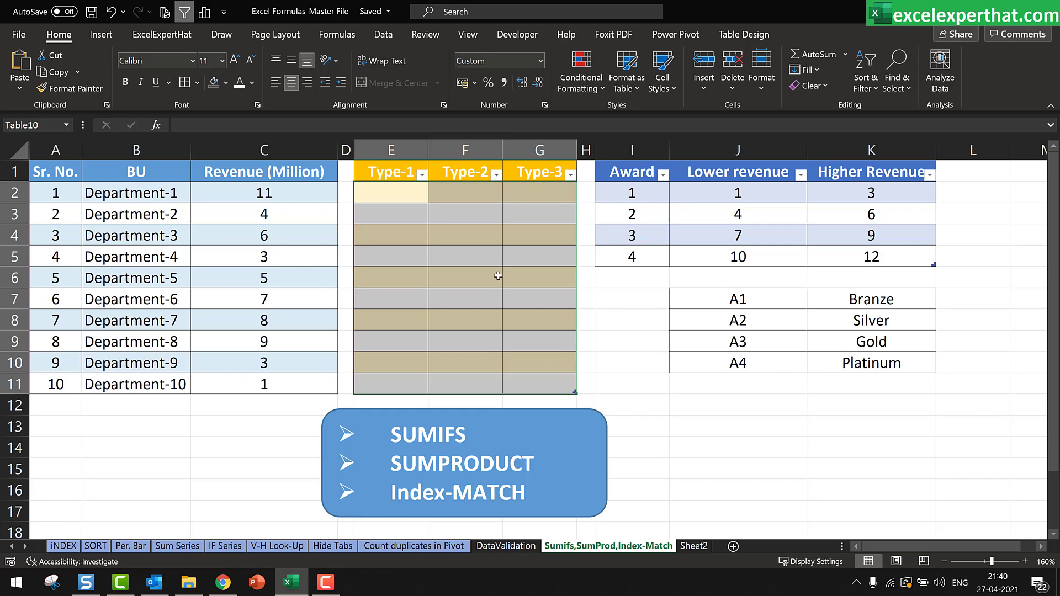
pyautogui.moveTo(386, 192); pyautogui.dragTo(552, 387)
pyautogui.rightClick(414, 198)
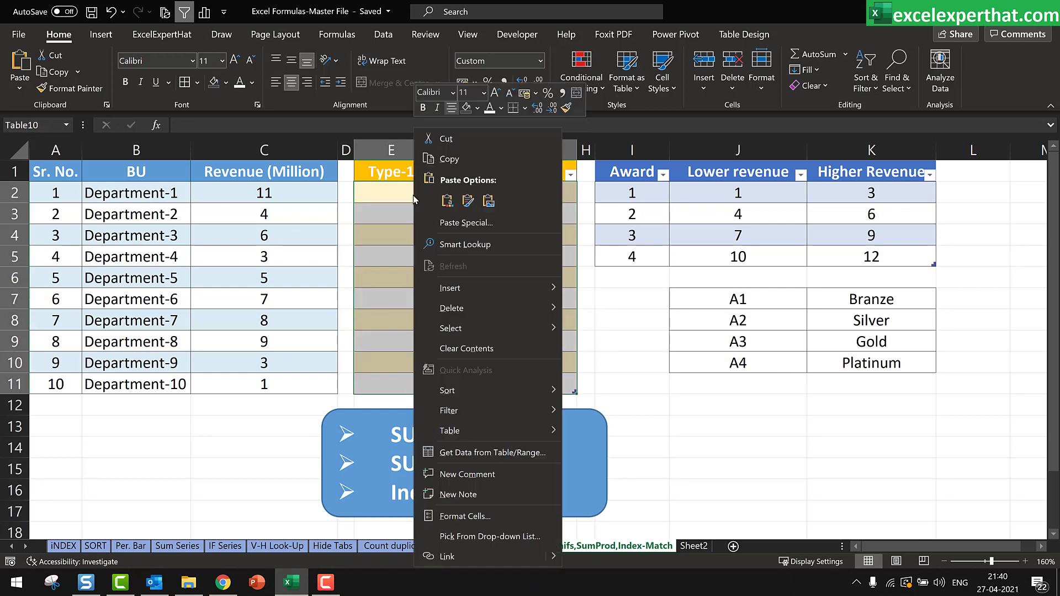
pyautogui.click(475, 516)
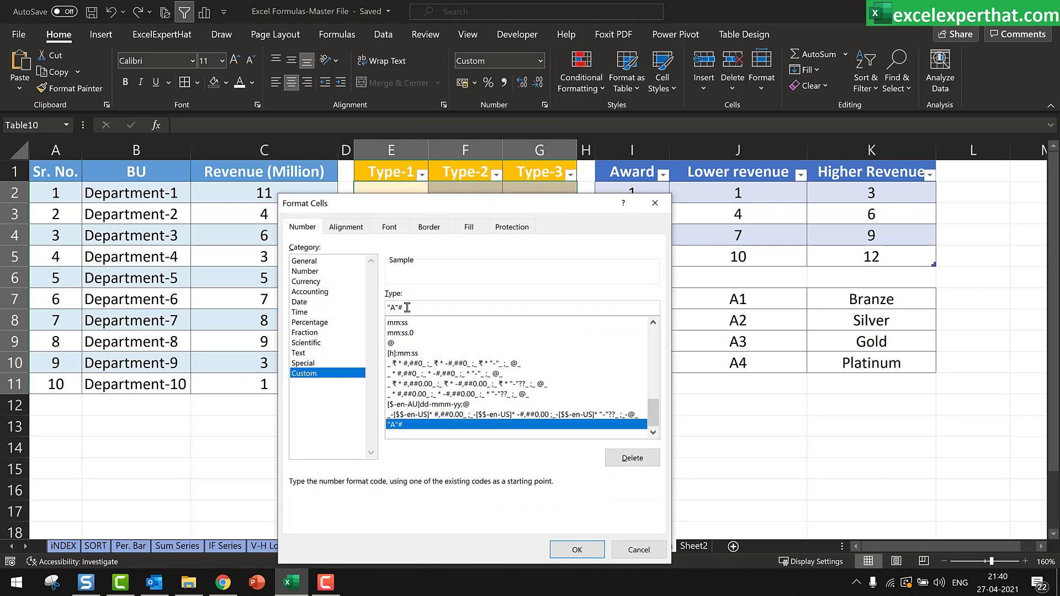
pyautogui.moveTo(407, 307); pyautogui.dragTo(379, 307)
pyautogui.write('"')
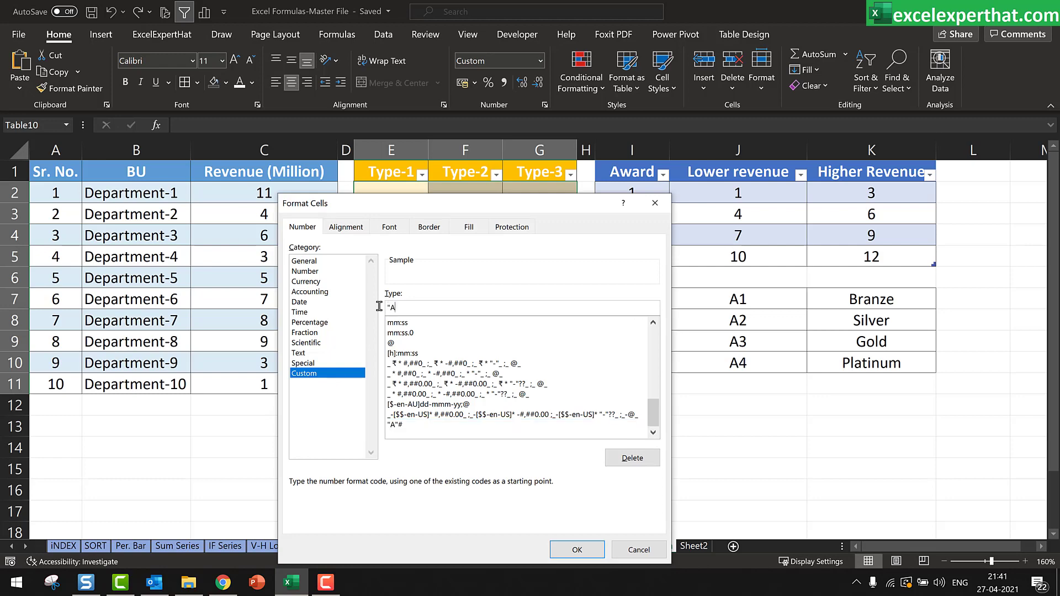
pyautogui.write('A"&')
pyautogui.click(595, 554)
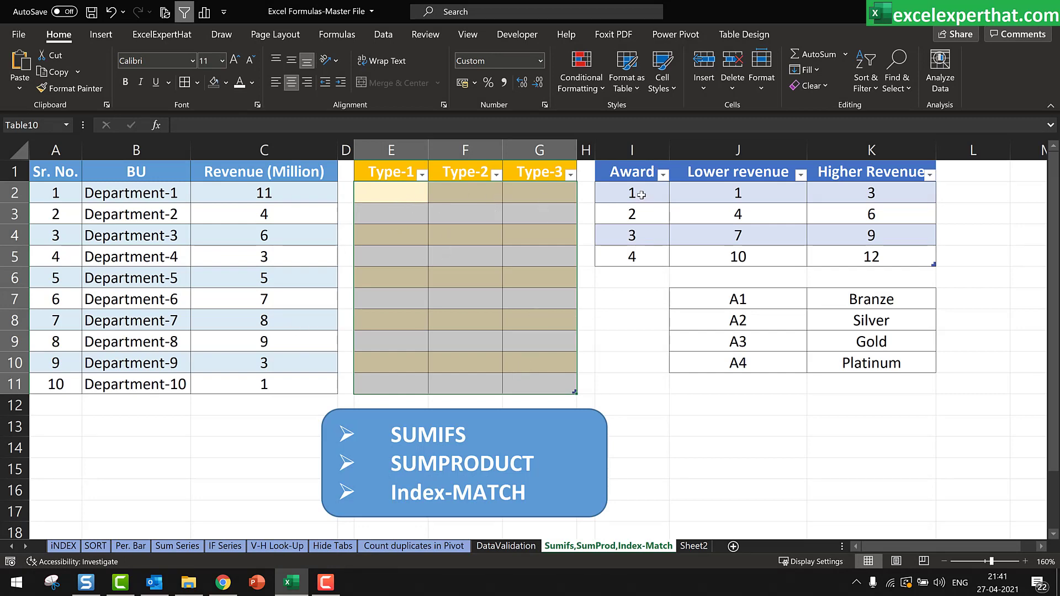
pyautogui.click(632, 257)
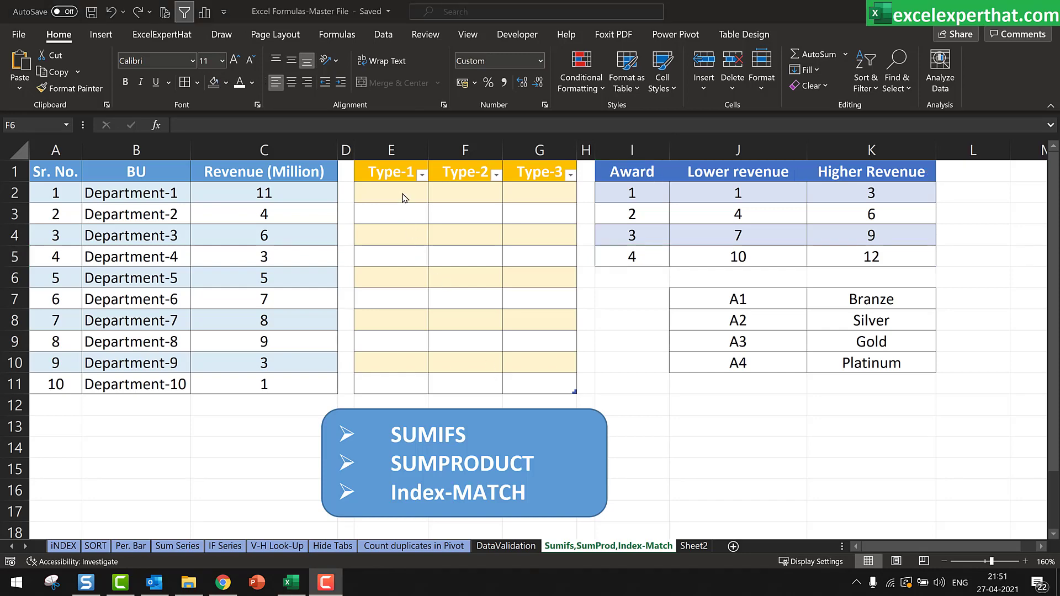
# Step: Start a SUMIFS formula in E2 with the Award column as absolute sum range $I$2:$I$5
pyautogui.click(406, 193)
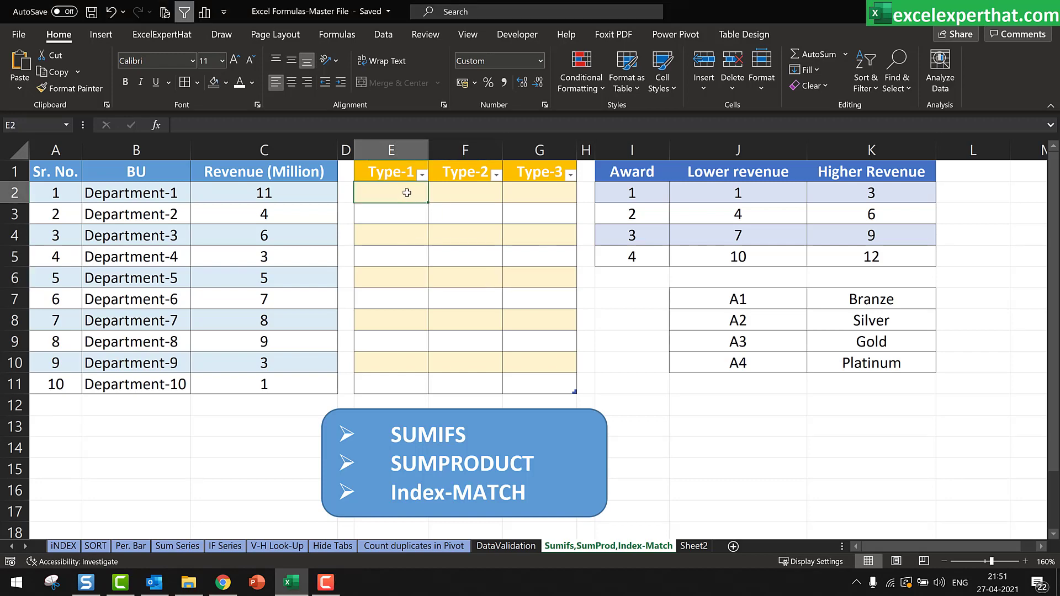
pyautogui.write('=sumifs')
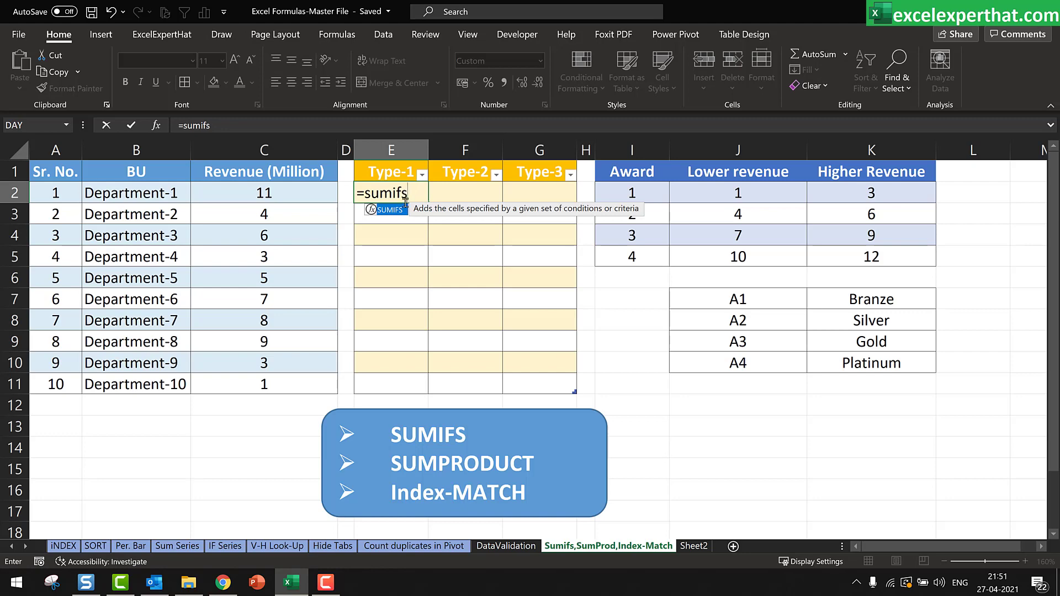
pyautogui.doubleClick(400, 214)
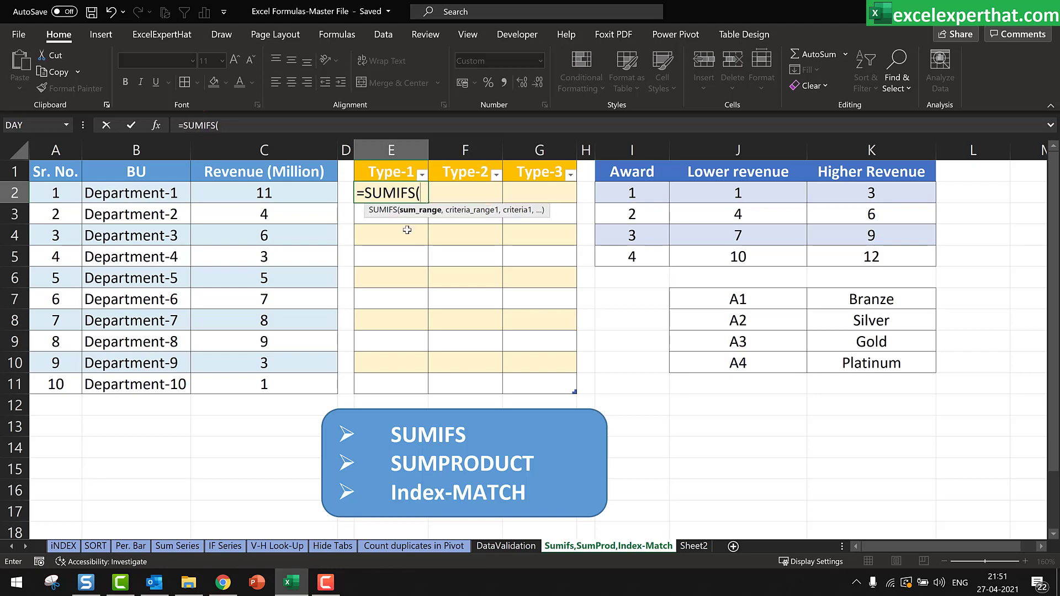
pyautogui.click(642, 193)
pyautogui.moveTo(642, 193); pyautogui.dragTo(649, 255)
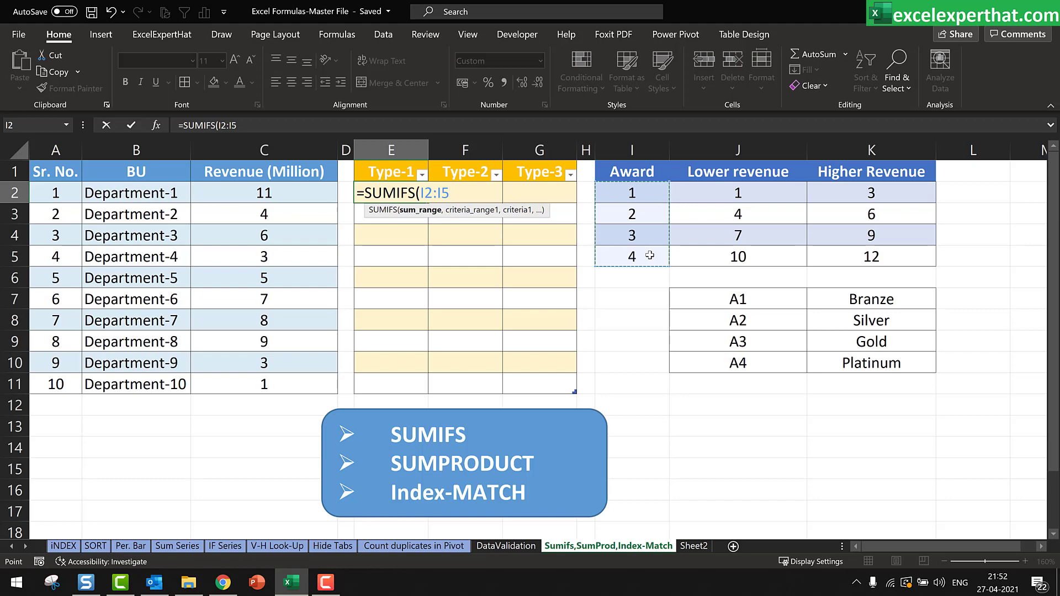
pyautogui.press('F4')
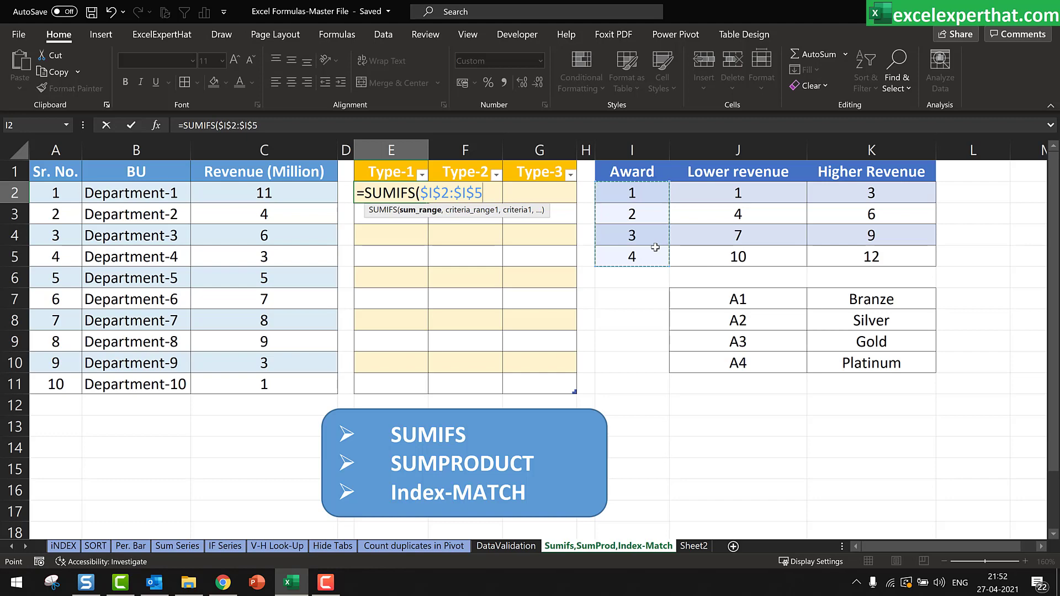
pyautogui.write(',')
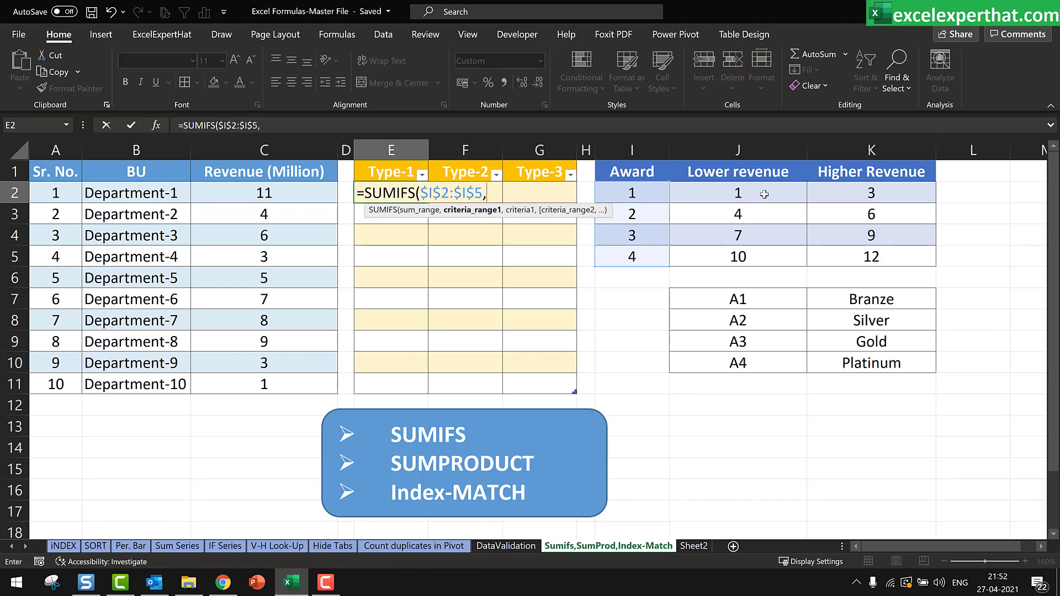
# Step: Add the first SUMIFS condition: criteria range $J$2:$J$5 for lower revenue with criterion "<="&C2
pyautogui.moveTo(764, 194); pyautogui.dragTo(757, 253)
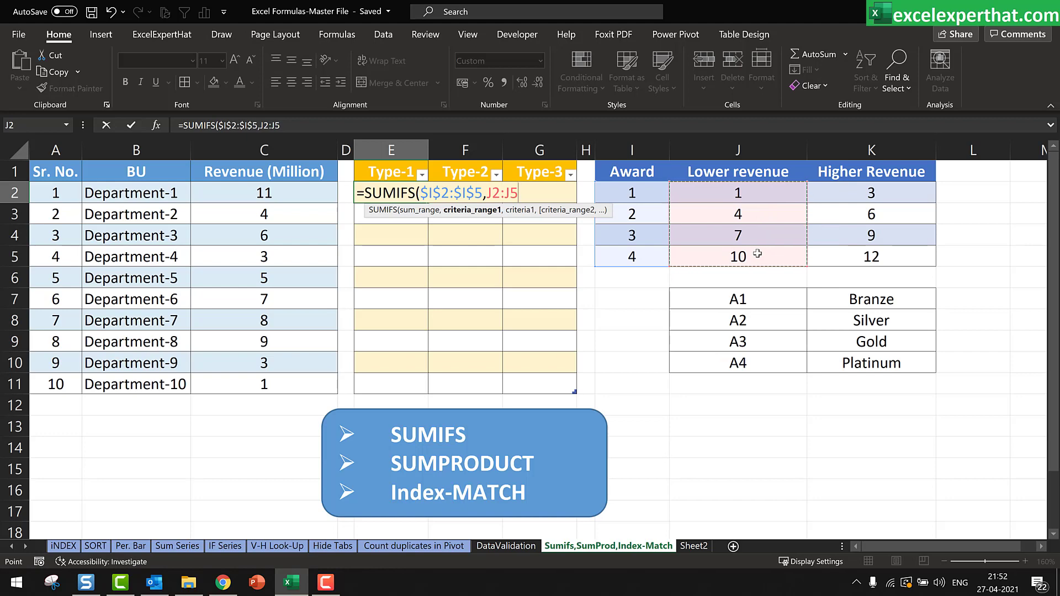
pyautogui.press('F4')
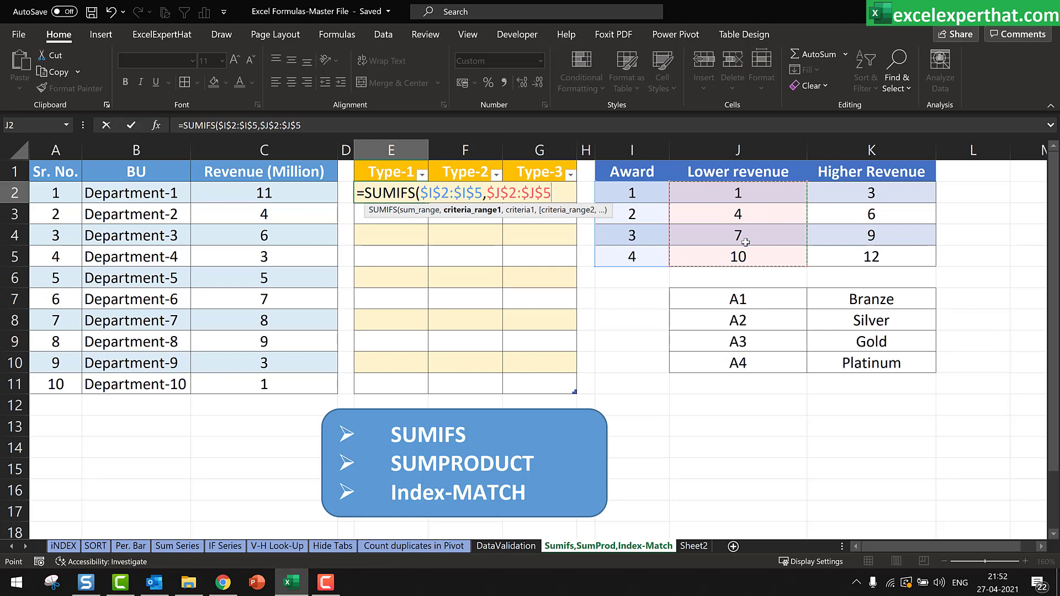
pyautogui.write(',')
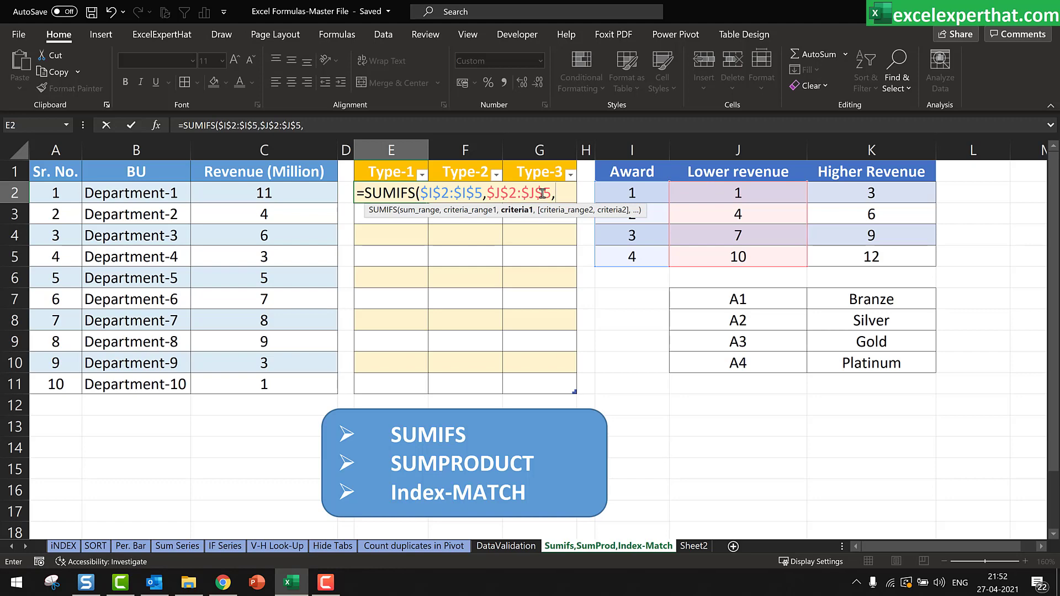
pyautogui.write('<=')
pyautogui.click(278, 193)
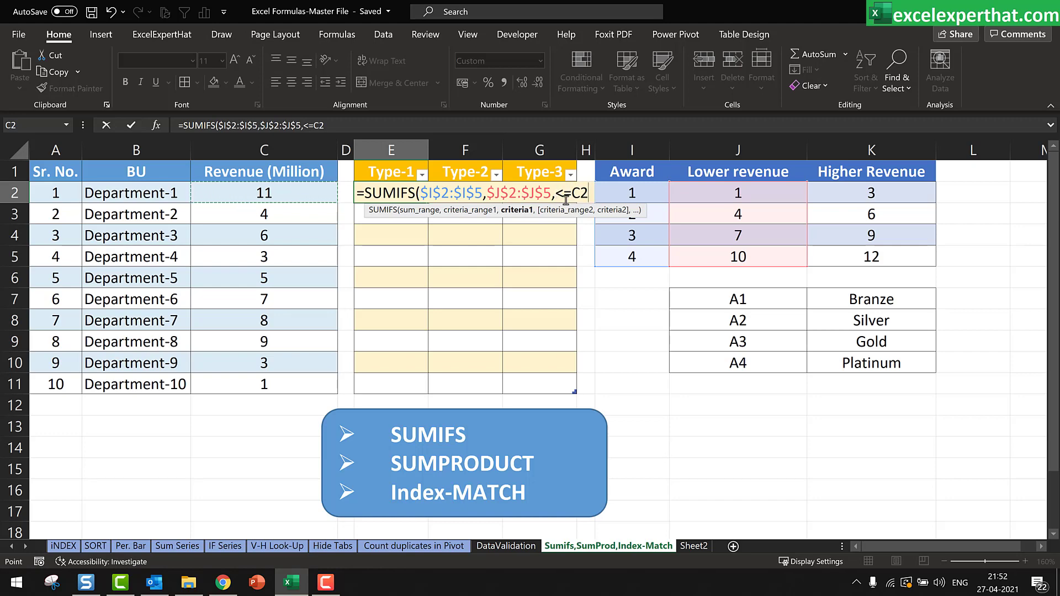
pyautogui.click(555, 196)
pyautogui.write('"')
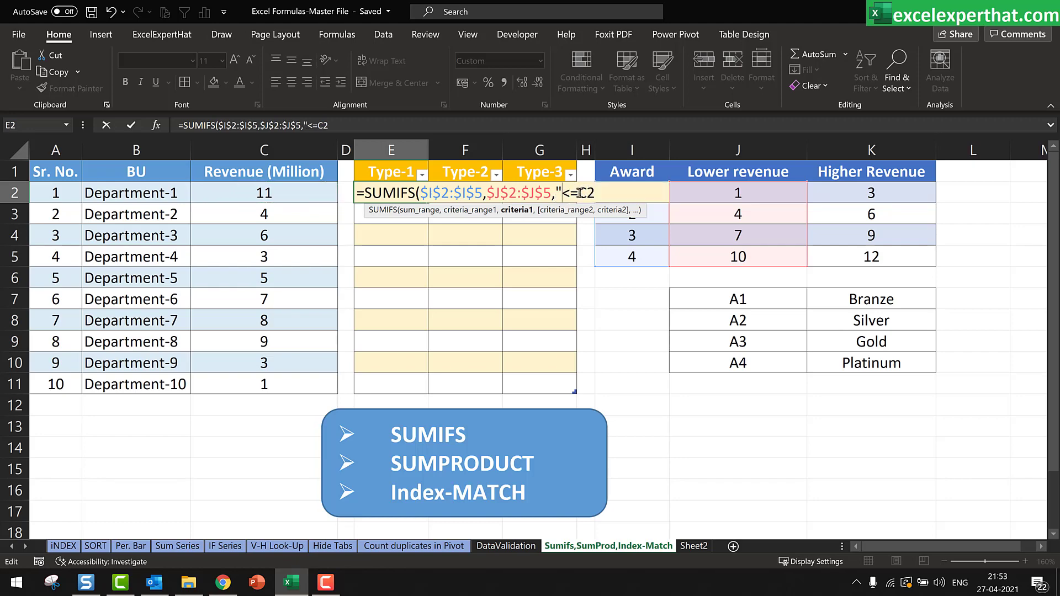
pyautogui.click(580, 192)
pyautogui.write('"&')
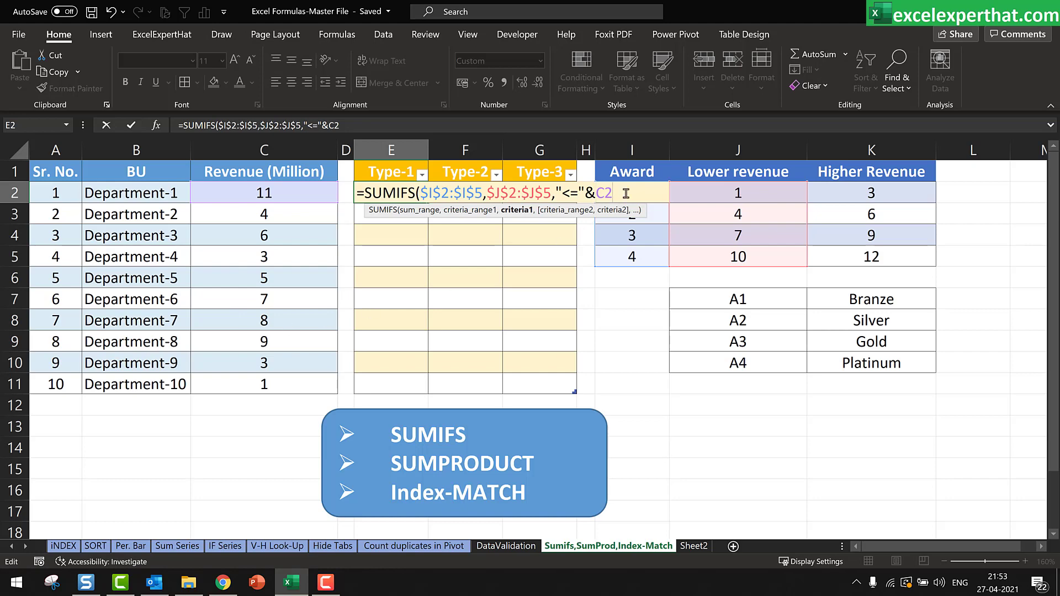
# Step: Add the second condition, range $K$2:$K$5 with criterion ">="&C2, and enter the finished SUMIFS formula for the Type-1 column
pyautogui.write(',')
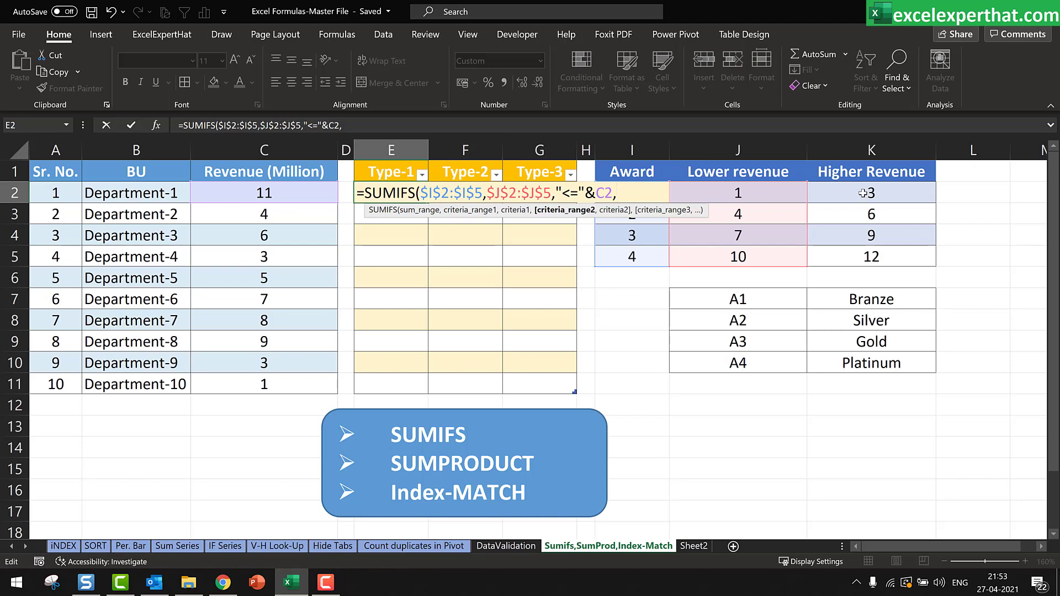
pyautogui.moveTo(863, 193); pyautogui.dragTo(867, 257)
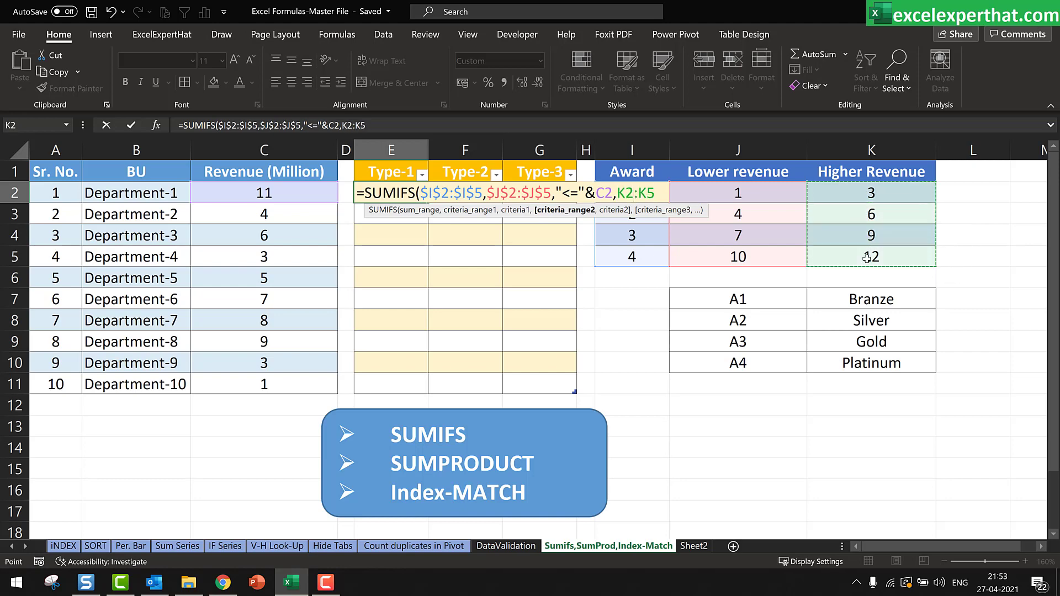
pyautogui.press('F4')
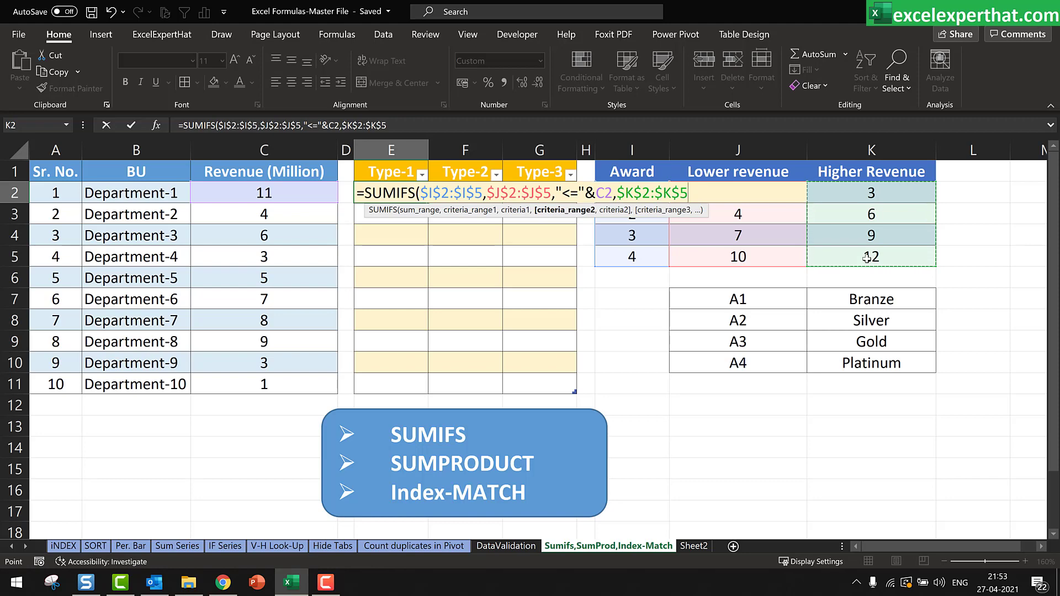
pyautogui.write(',')
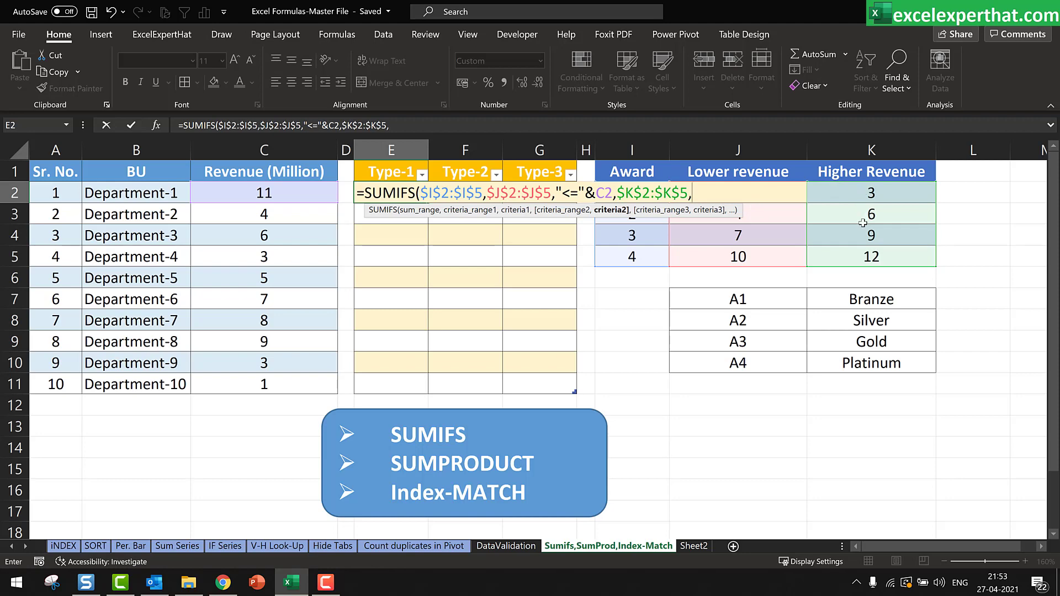
pyautogui.write('">="&')
pyautogui.click(287, 194)
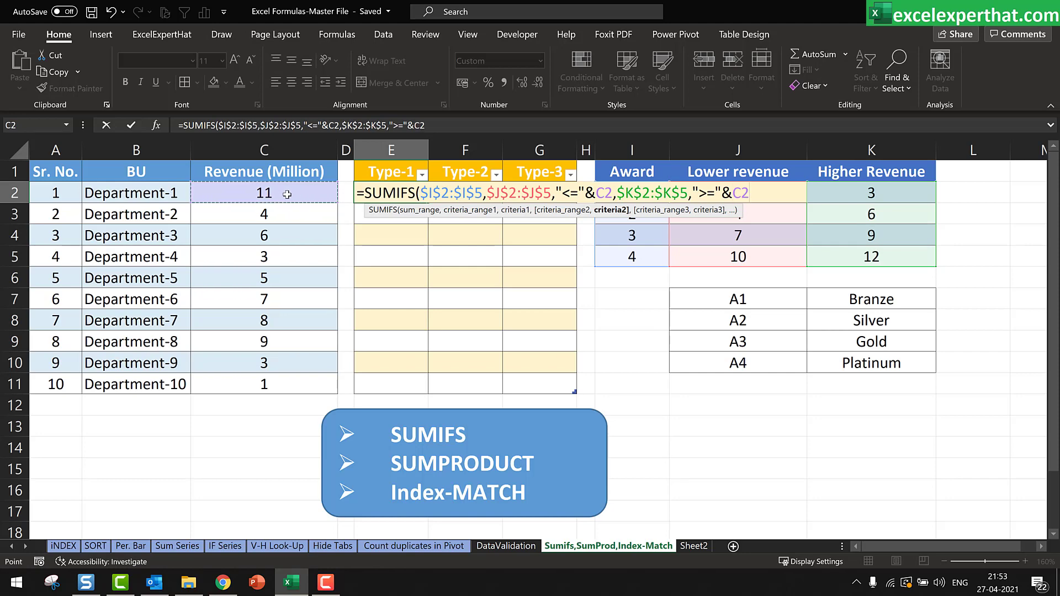
pyautogui.write(')')
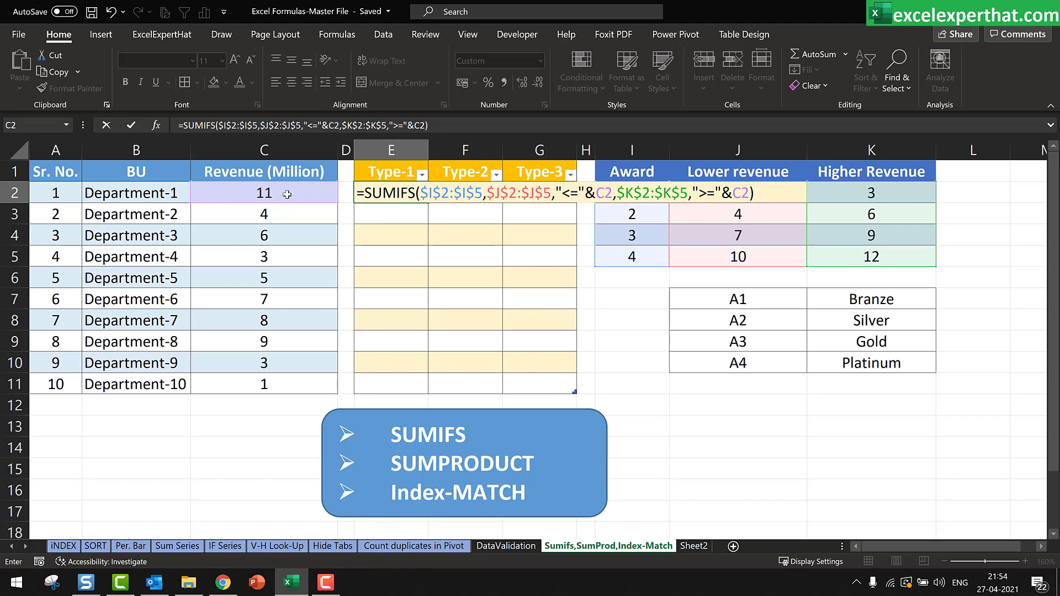
pyautogui.hotkey('ctrl', 'Return')
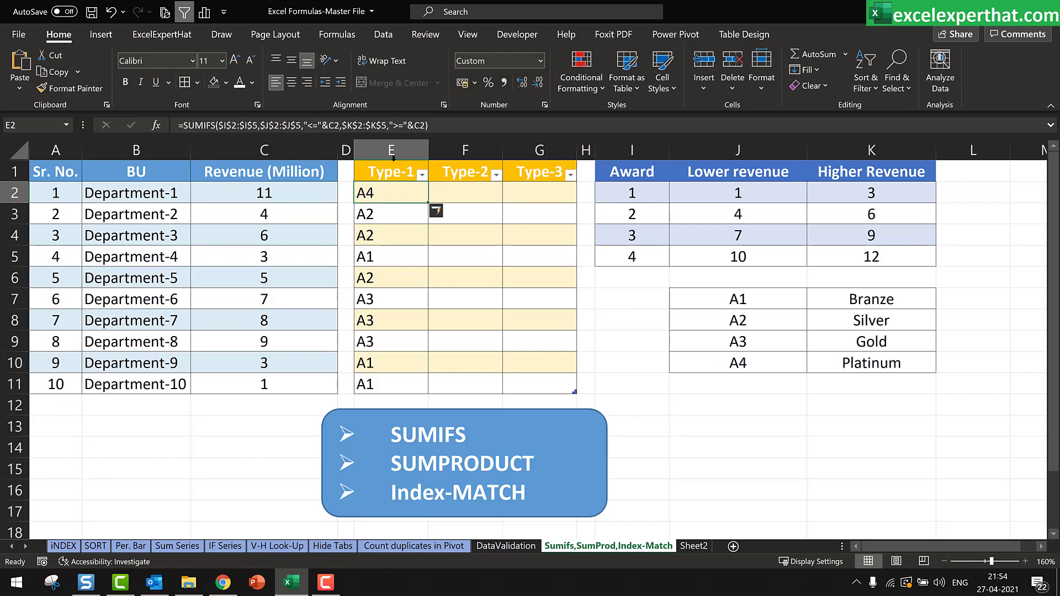
# Step: Centre the contents of column E and compare the first two Type-1 awards with their lower and higher revenue ranges
pyautogui.click(391, 150)
pyautogui.hotkey('ctrl', 'e')
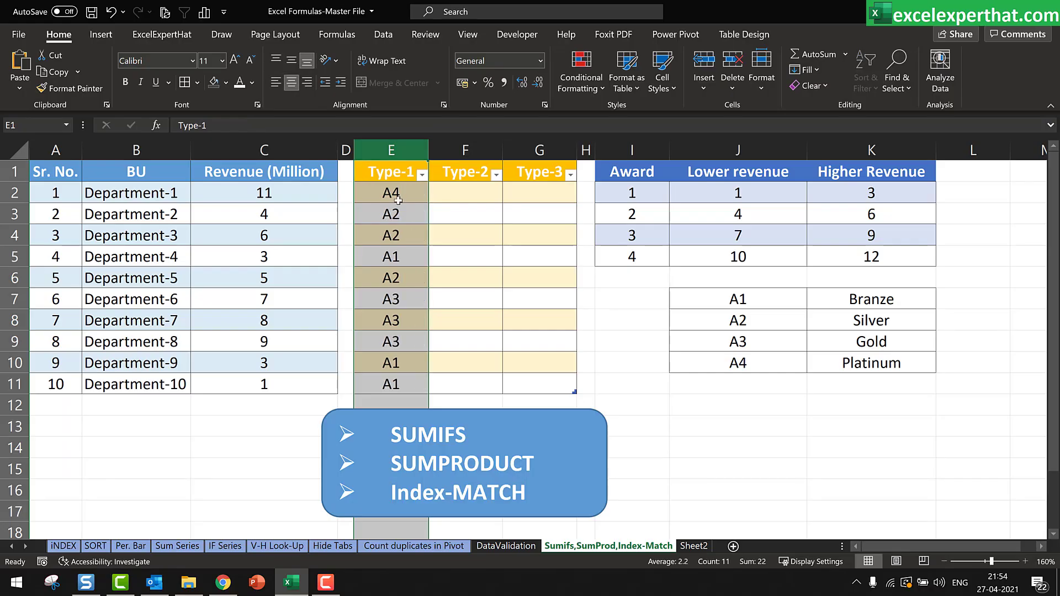
pyautogui.click(383, 196)
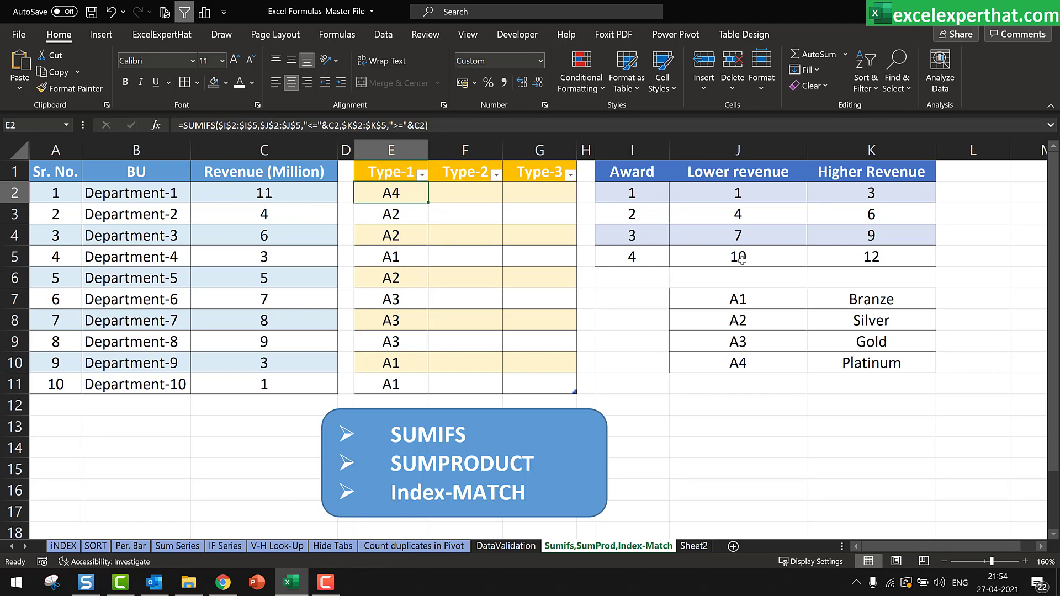
pyautogui.moveTo(753, 259); pyautogui.dragTo(822, 257)
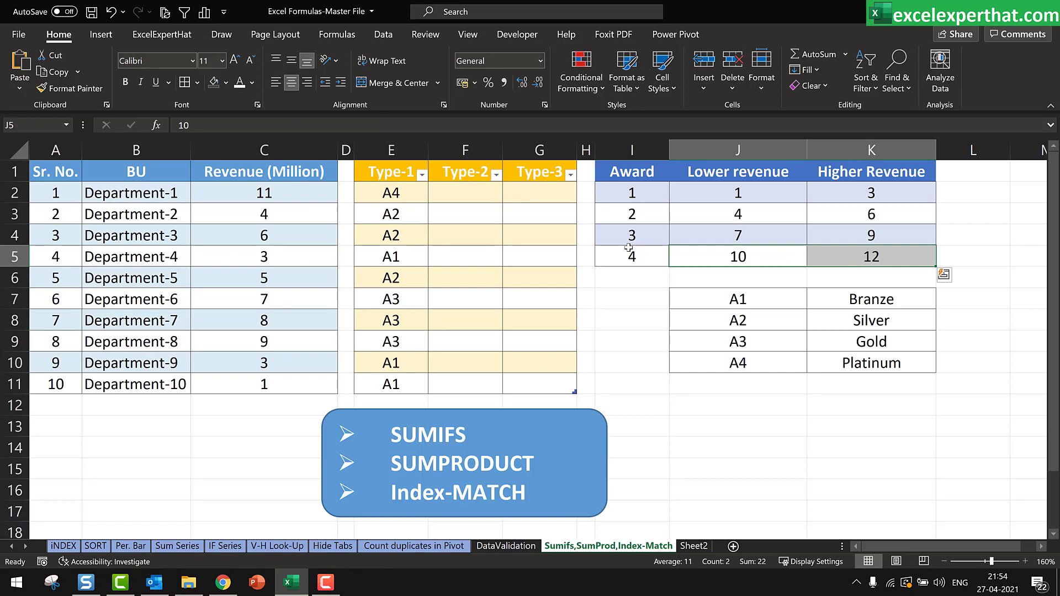
pyautogui.click(292, 214)
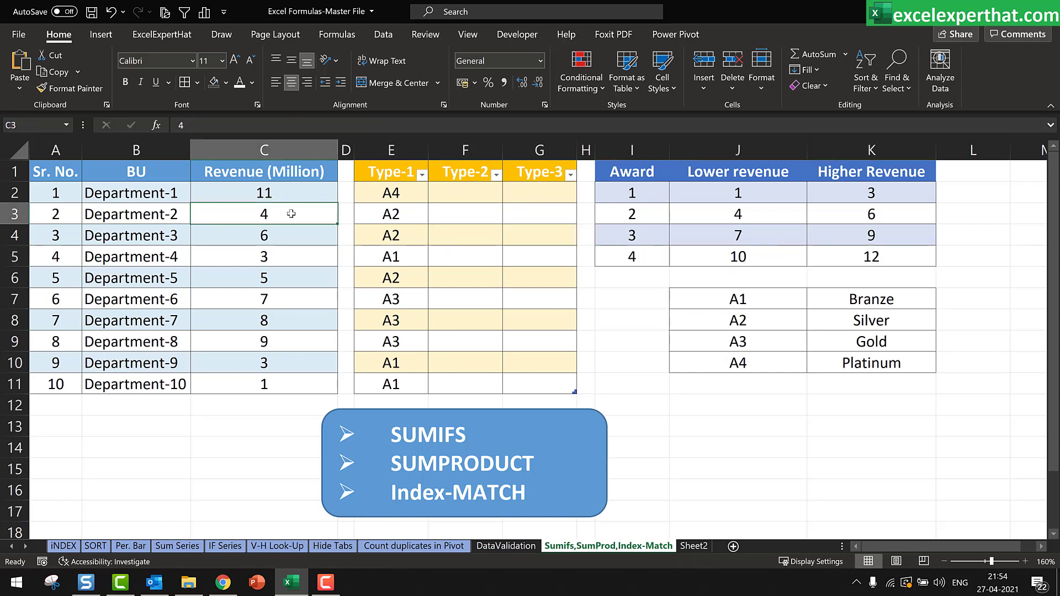
pyautogui.moveTo(734, 214); pyautogui.dragTo(816, 213)
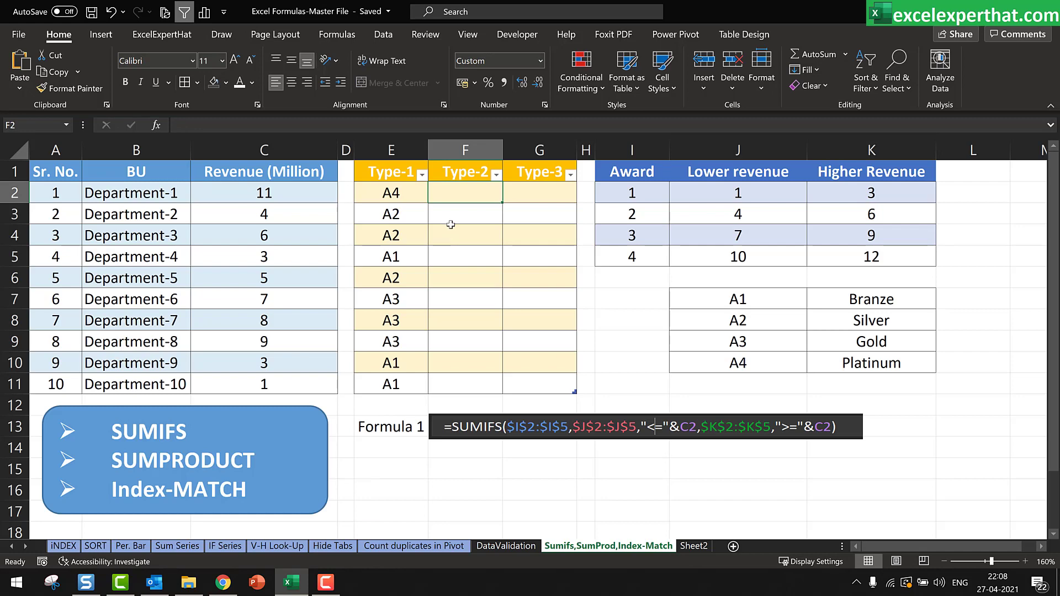
# Step: Start a SUMPRODUCT formula in F2 with the lower revenue condition $J$2:$J$5<=C2
pyautogui.write('=')
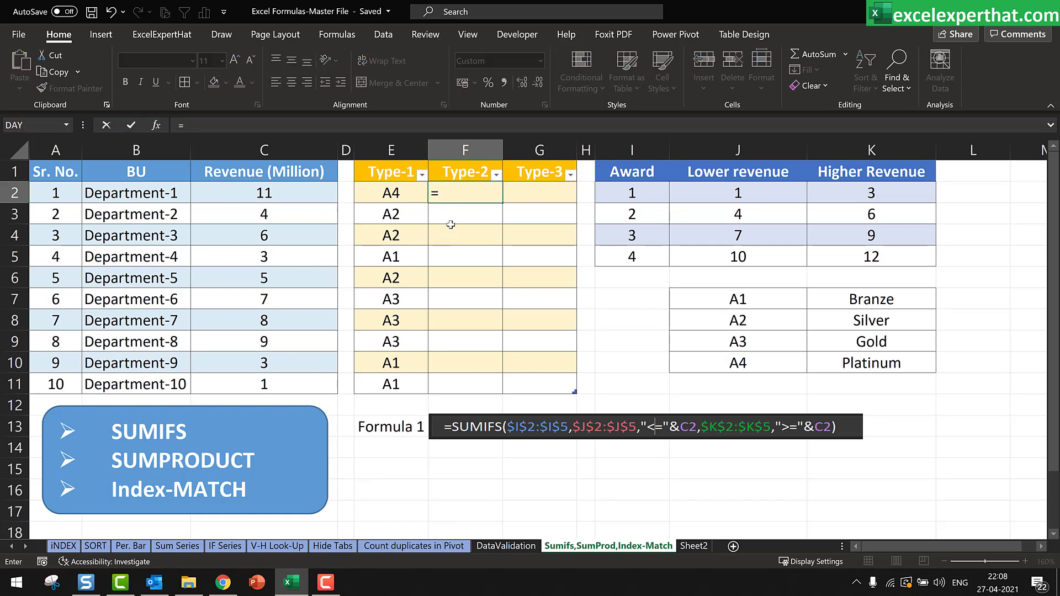
pyautogui.write('sumprod')
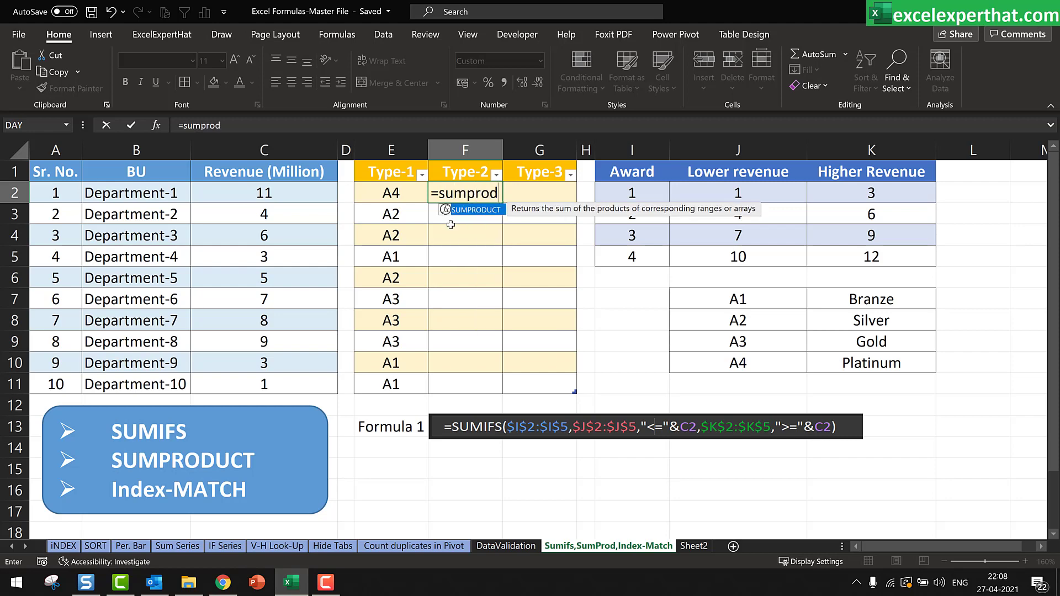
pyautogui.press('Tab')
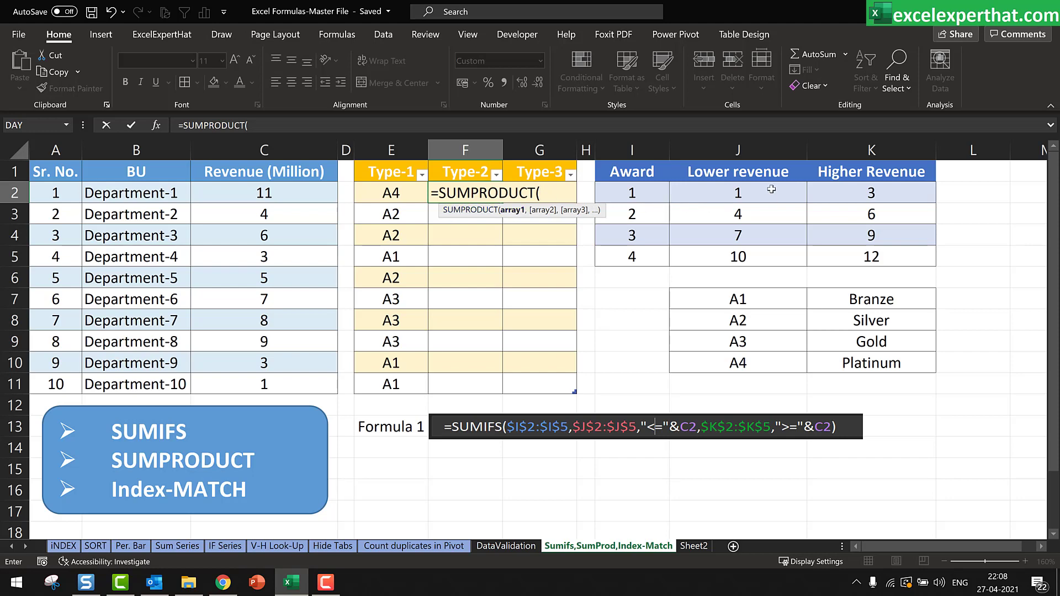
pyautogui.moveTo(757, 192); pyautogui.dragTo(756, 254)
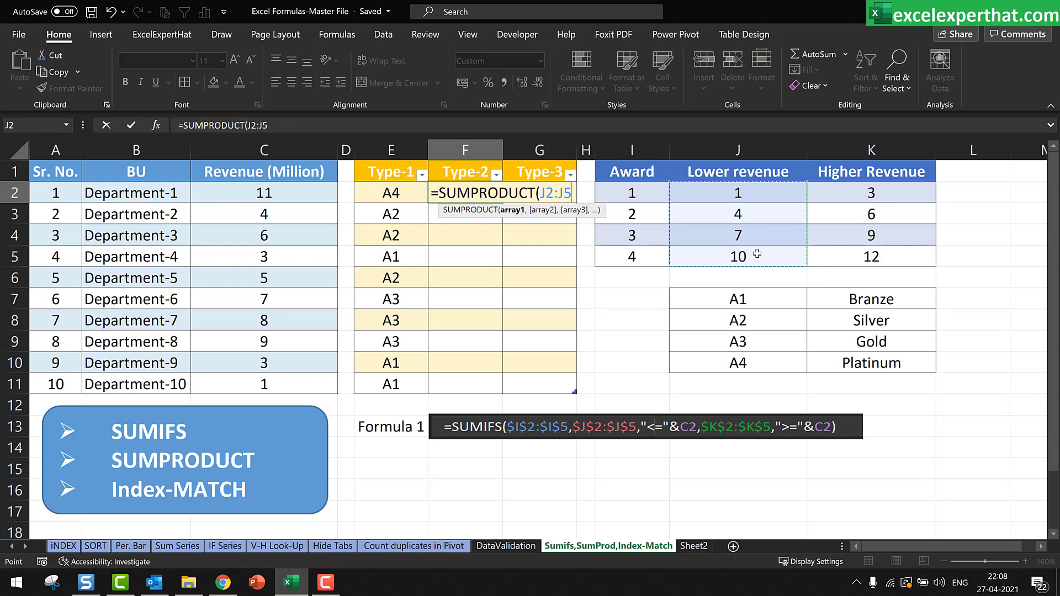
pyautogui.press('F4')
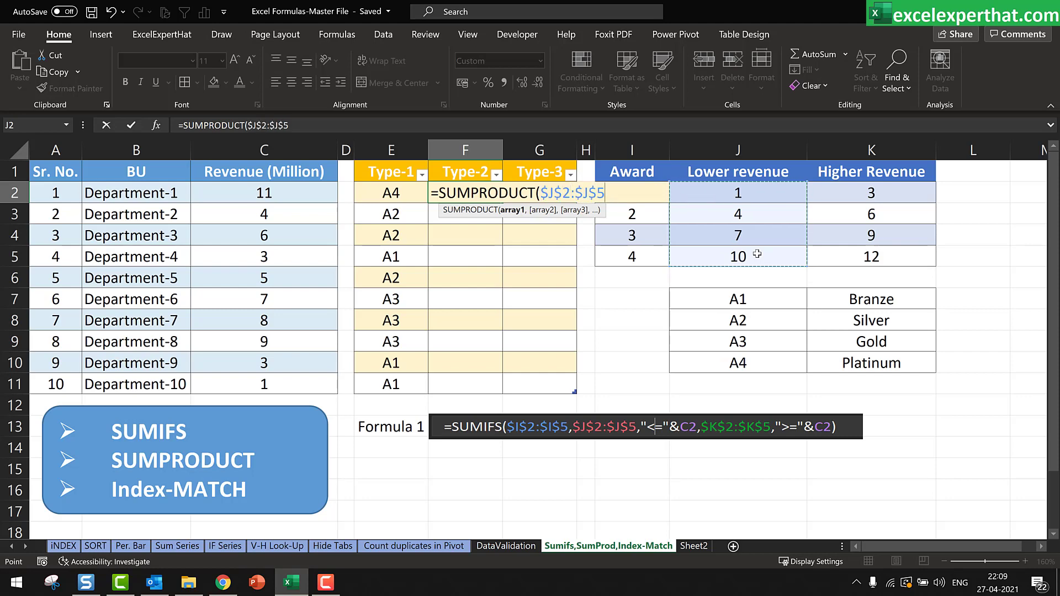
pyautogui.write('<')
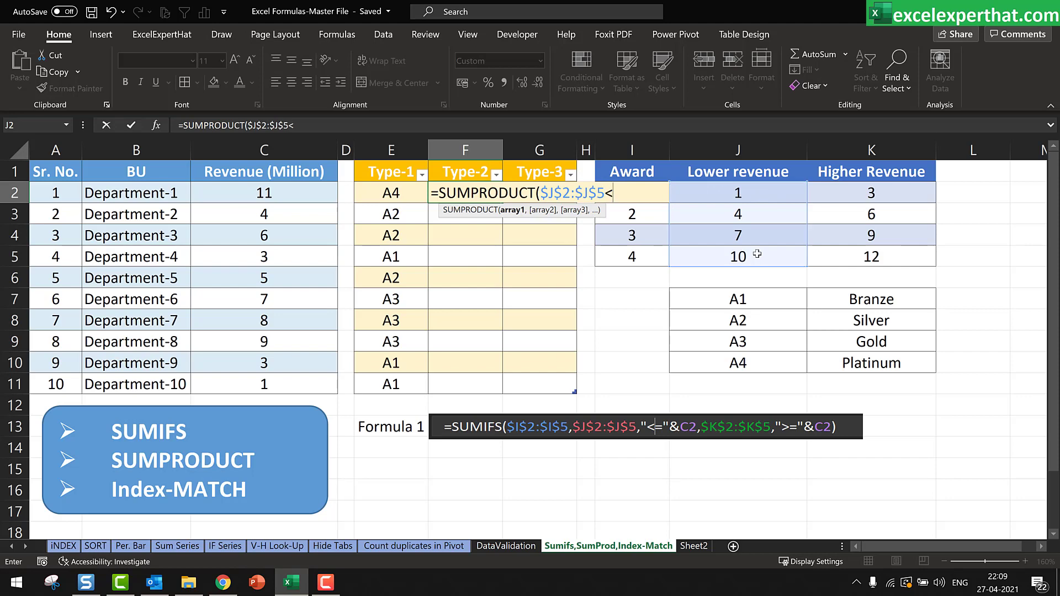
pyautogui.write('=')
pyautogui.click(289, 199)
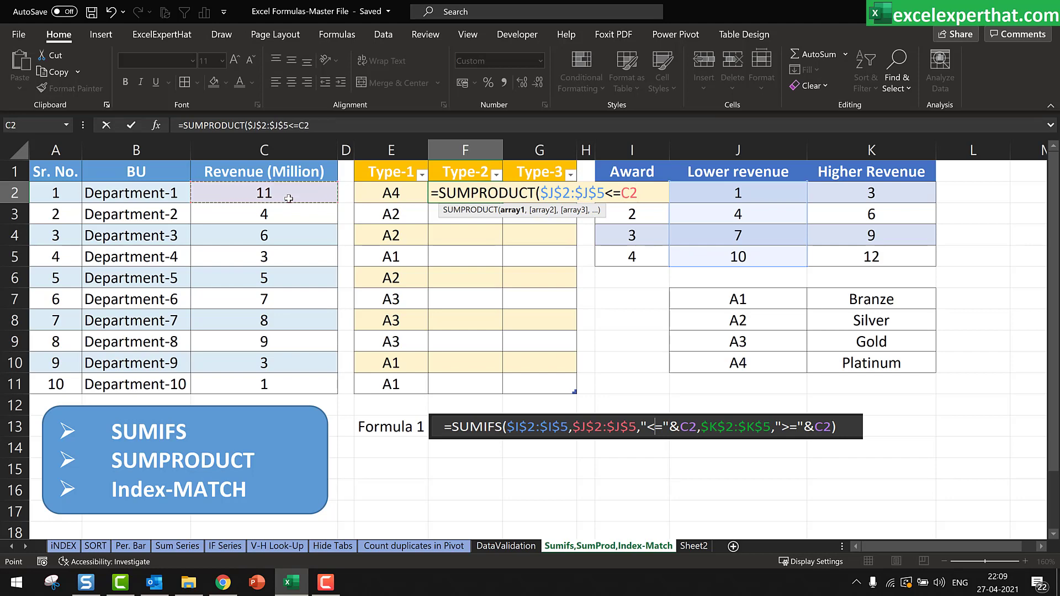
# Step: Enclose the lower revenue condition in its own parentheses inside the SUMPRODUCT formula
pyautogui.write(')')
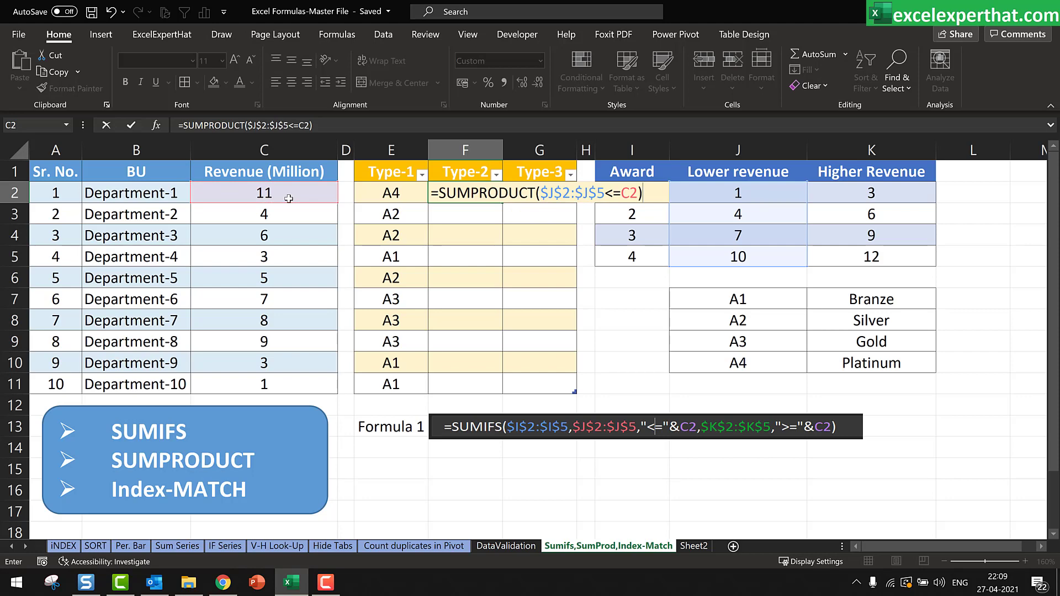
pyautogui.click(541, 195)
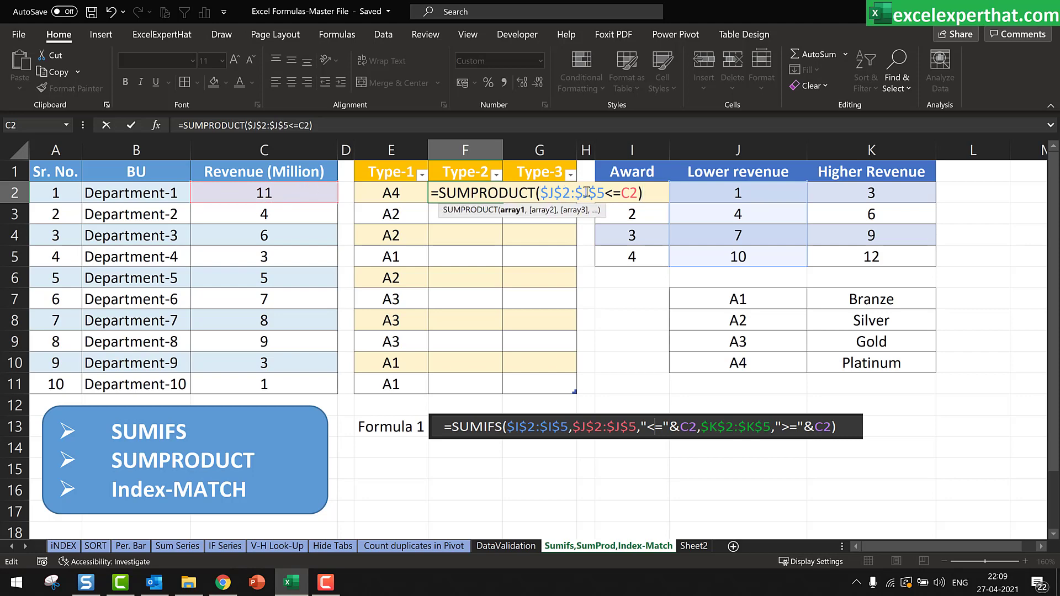
pyautogui.write('(')
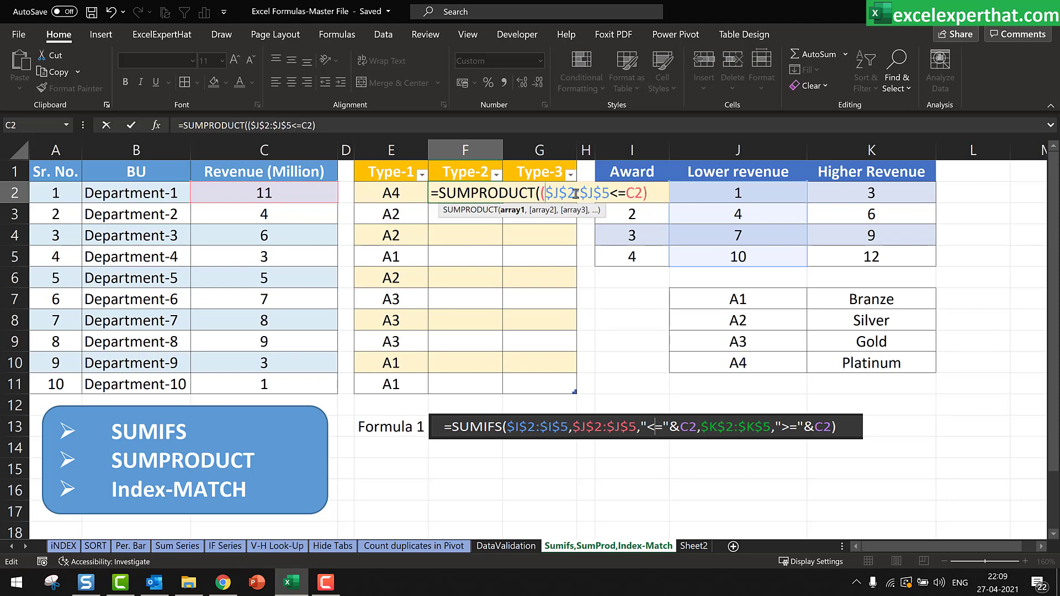
pyautogui.click(526, 212)
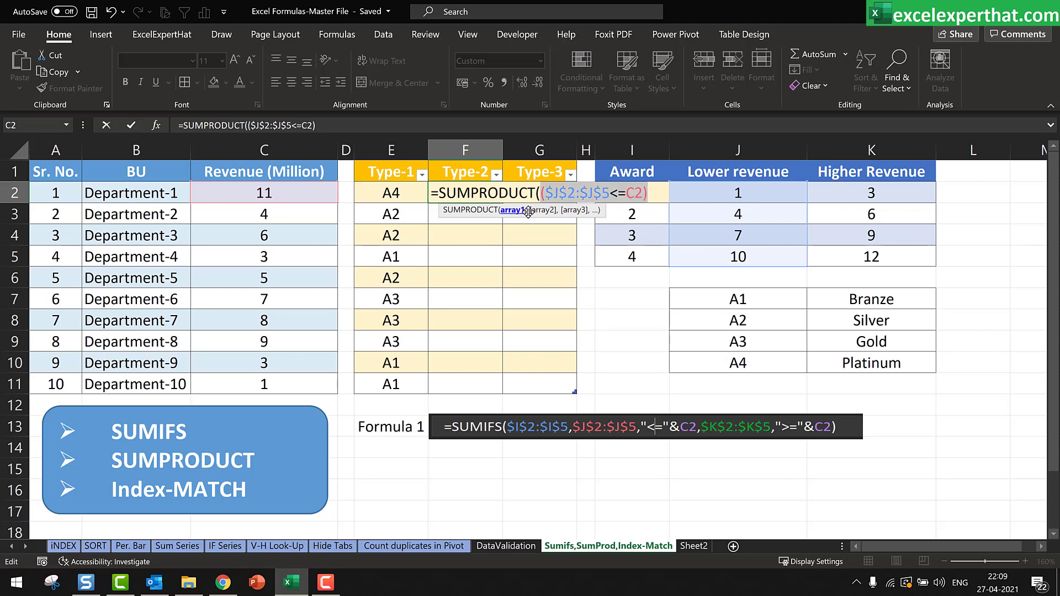
pyautogui.click(653, 194)
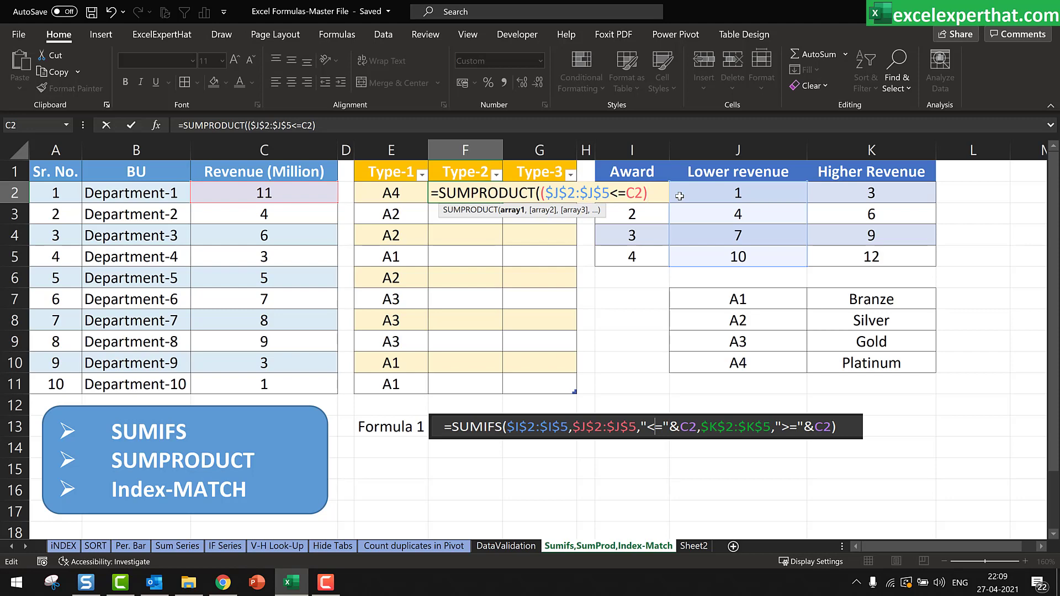
# Step: Multiply by a second parenthesised condition for higher revenue, ($K$2:$K$5>=C2)
pyautogui.write('*')
pyautogui.write('(')
pyautogui.moveTo(847, 196); pyautogui.dragTo(856, 255)
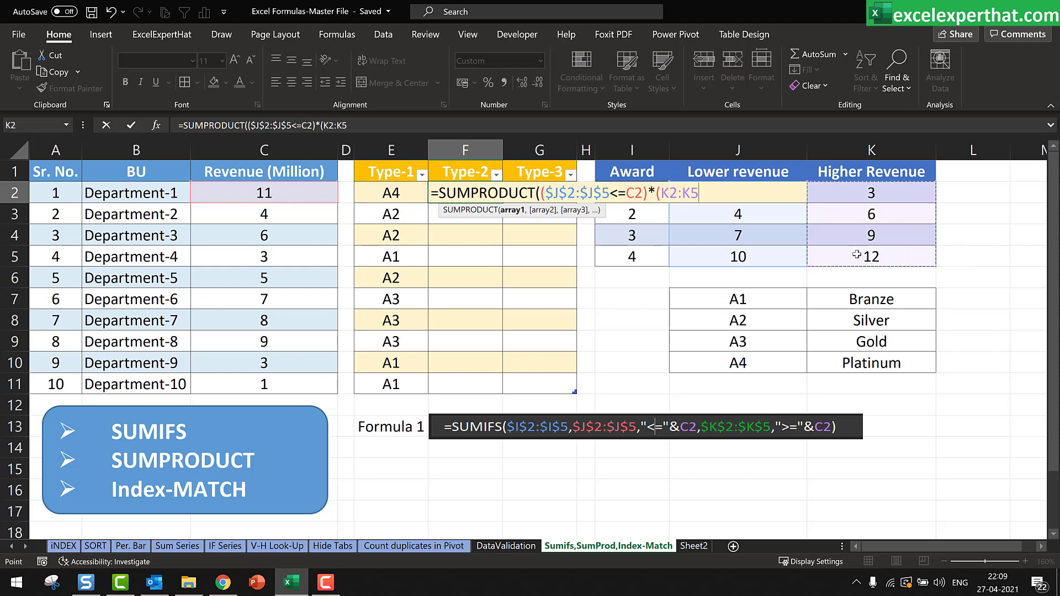
pyautogui.press('F4')
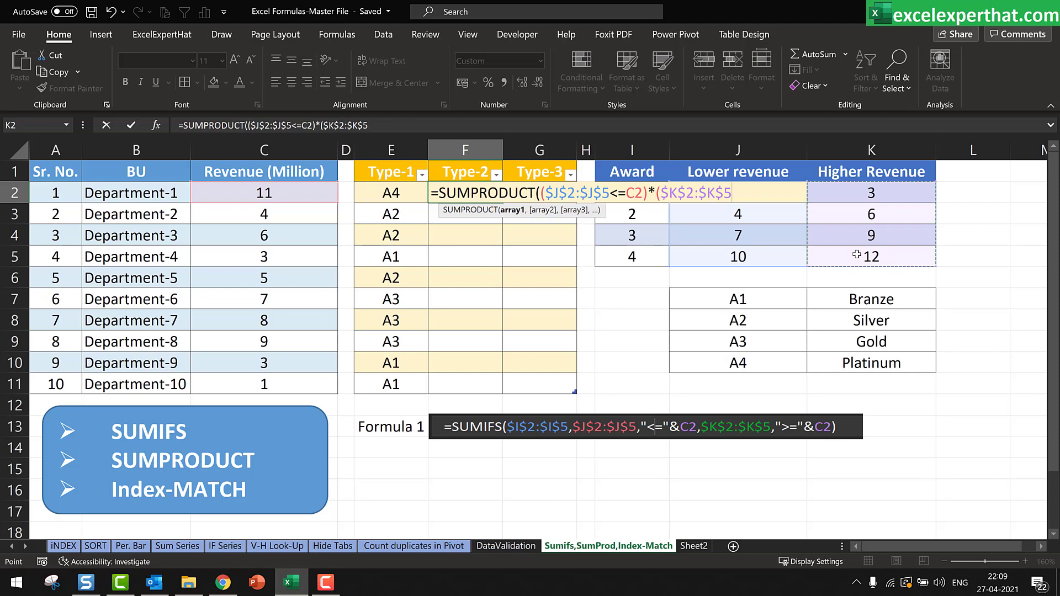
pyautogui.write('<')
pyautogui.press('BackSpace')
pyautogui.write('>=')
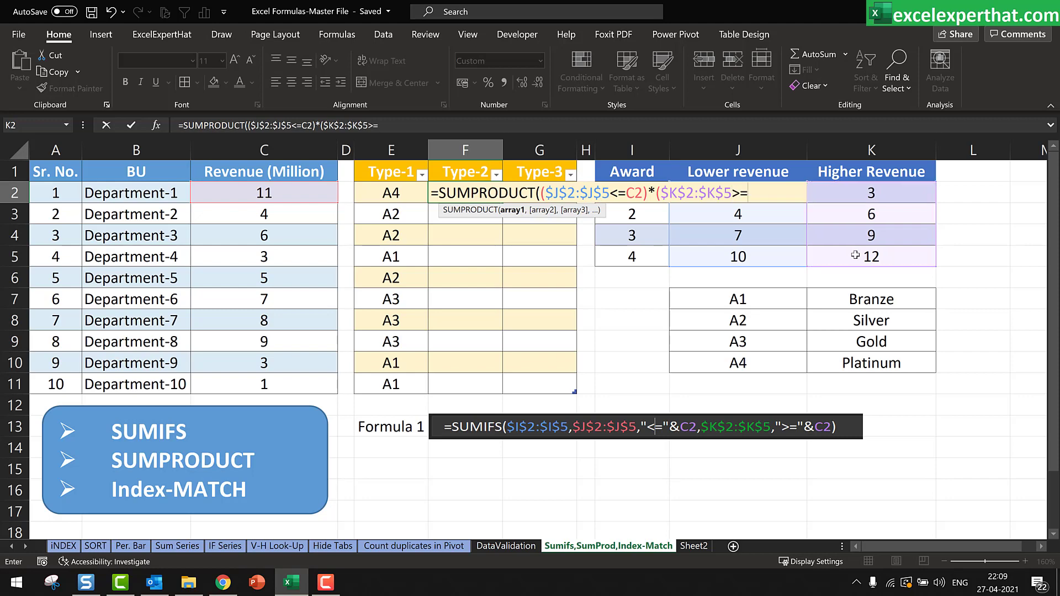
pyautogui.click(289, 196)
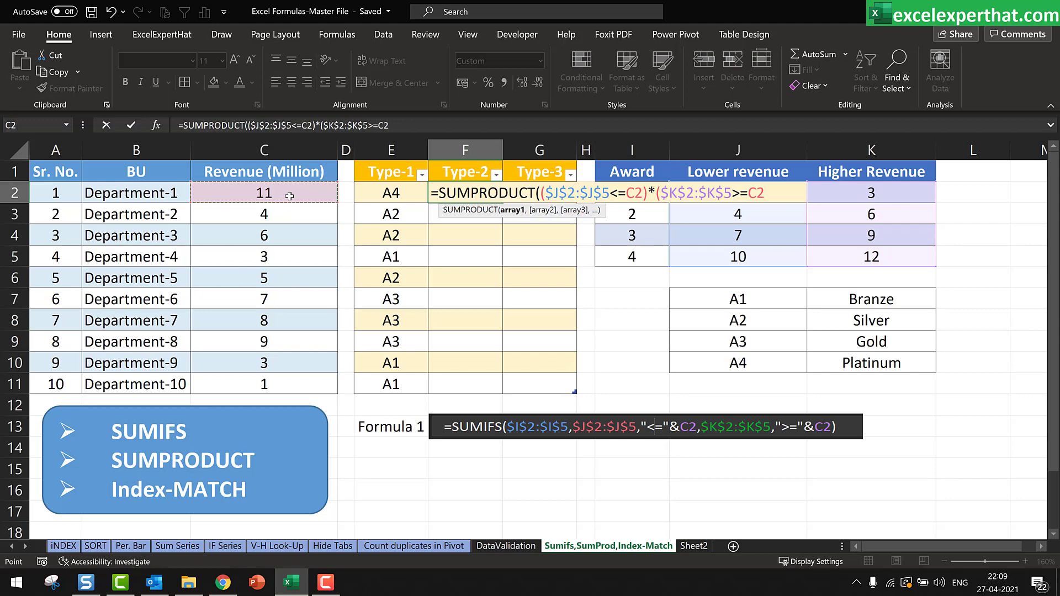
pyautogui.write(')')
# Step: Wrap the product of both revenue conditions in an outer pair of parentheses within SUMPRODUCT
pyautogui.press('F2')
pyautogui.moveTo(540, 193); pyautogui.dragTo(767, 197)
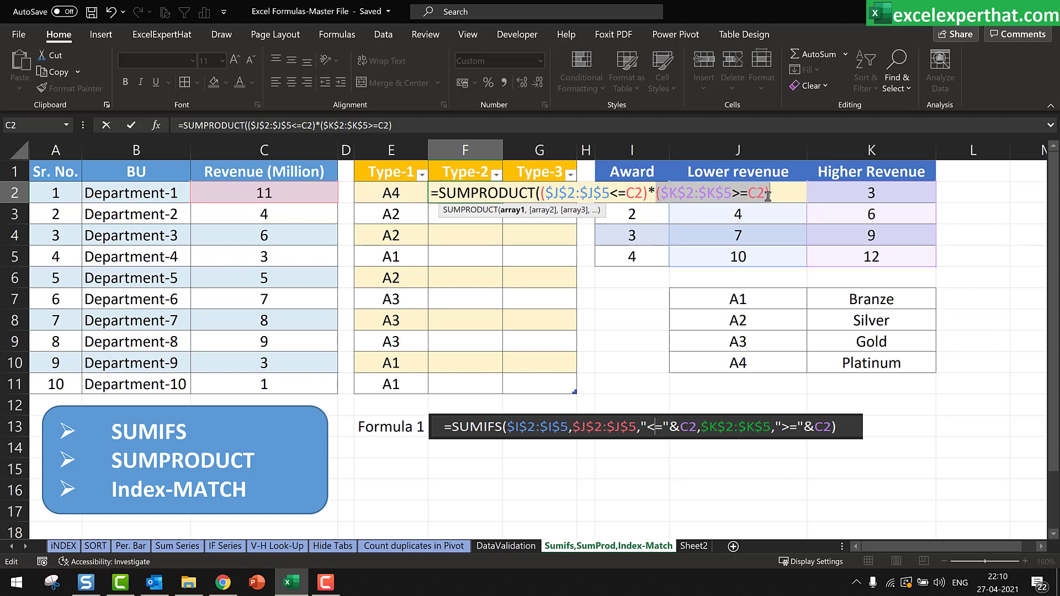
pyautogui.click(779, 197)
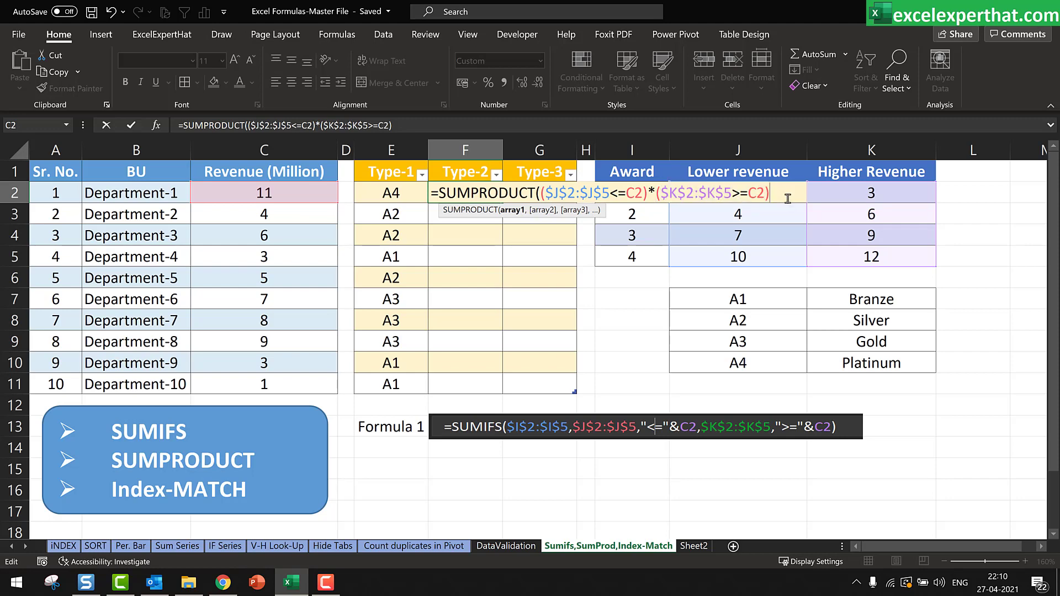
pyautogui.write(')*(')
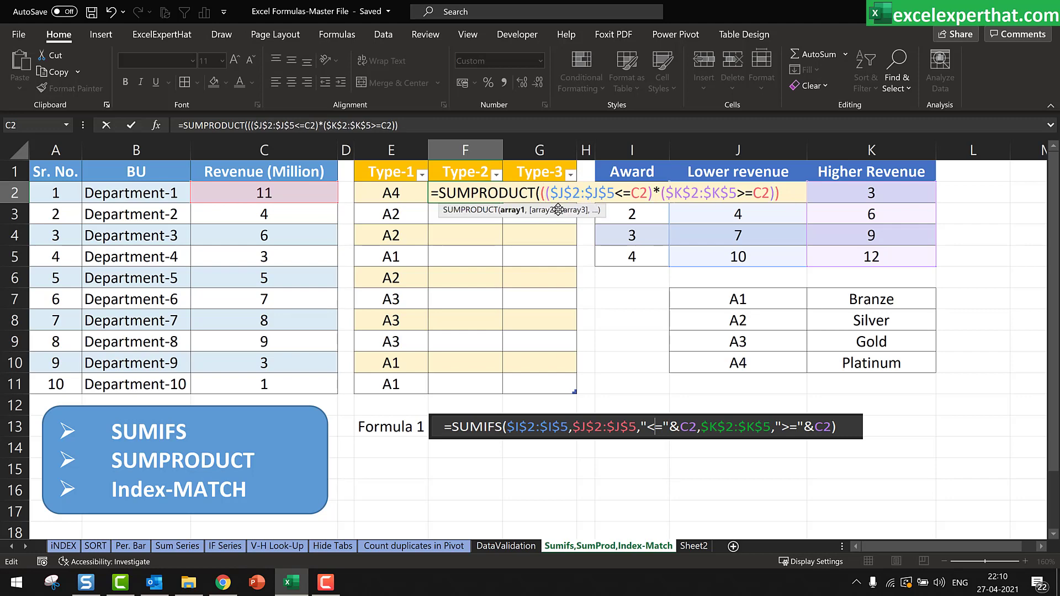
pyautogui.click(515, 212)
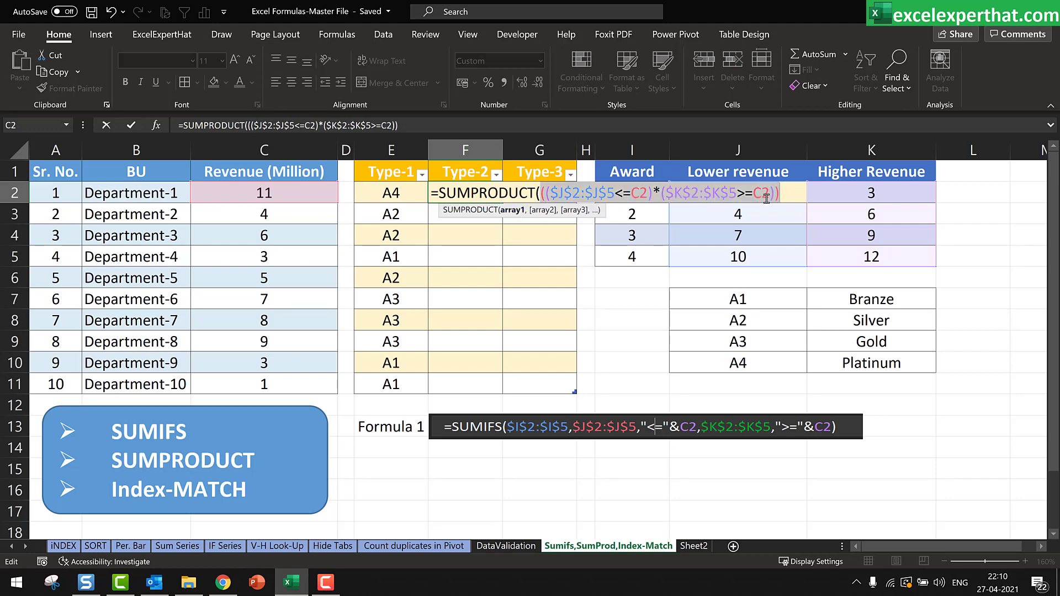
pyautogui.click(796, 196)
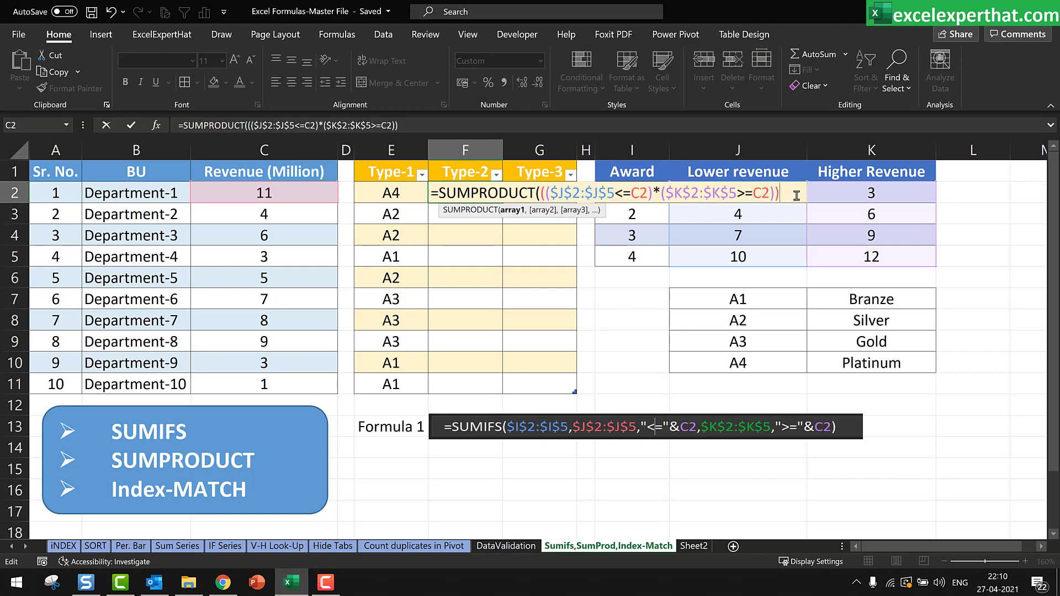
# Step: Multiply the conditions by the absolute Award range $I$2:$I$5, close SUMPRODUCT and enter the formula for the Type-2 column
pyautogui.write('*')
pyautogui.moveTo(631, 257); pyautogui.dragTo(630, 196)
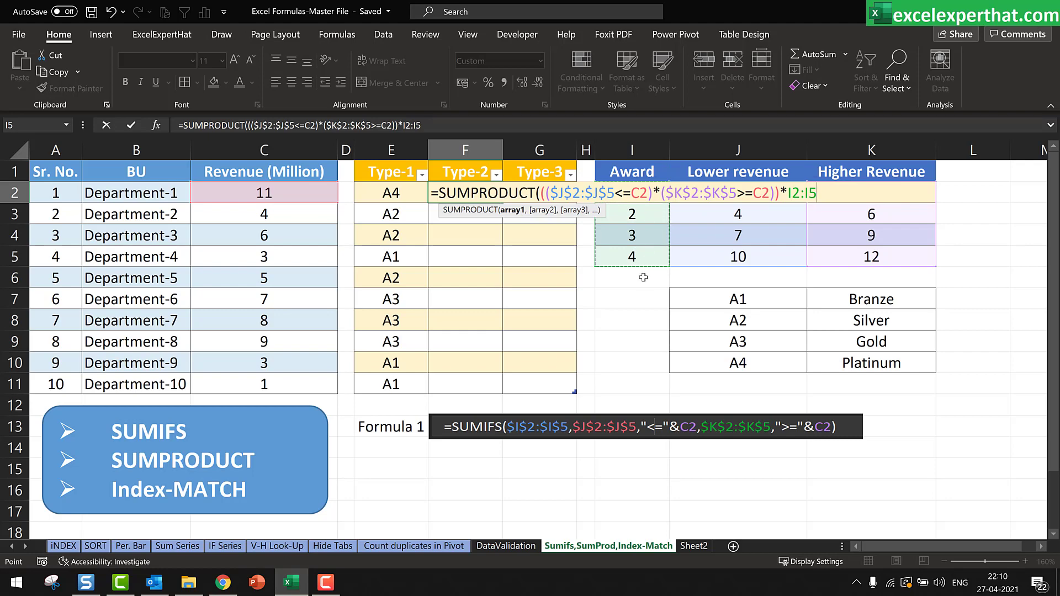
pyautogui.press('F4')
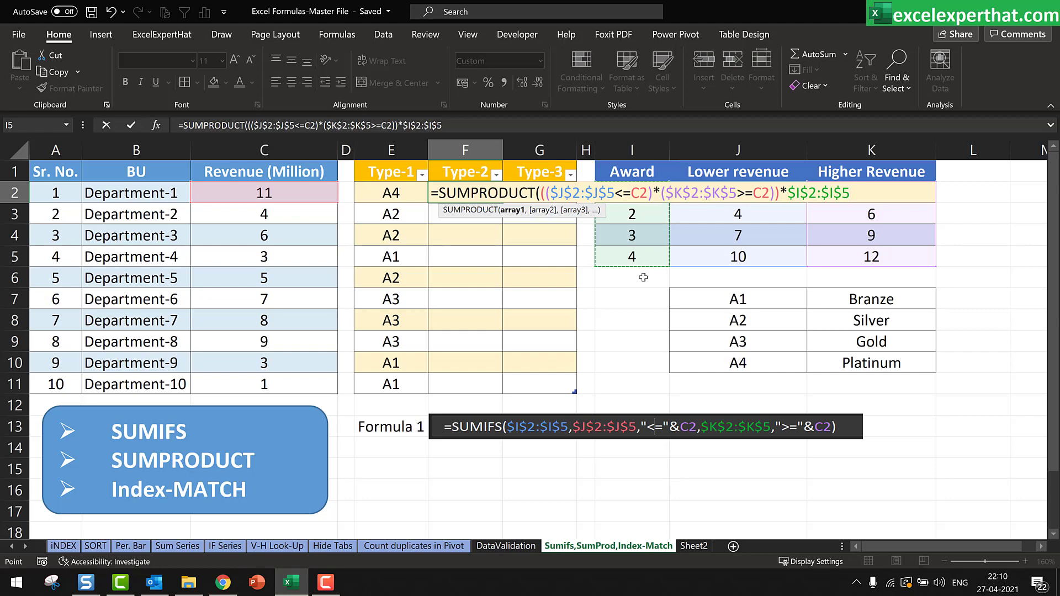
pyautogui.write(')')
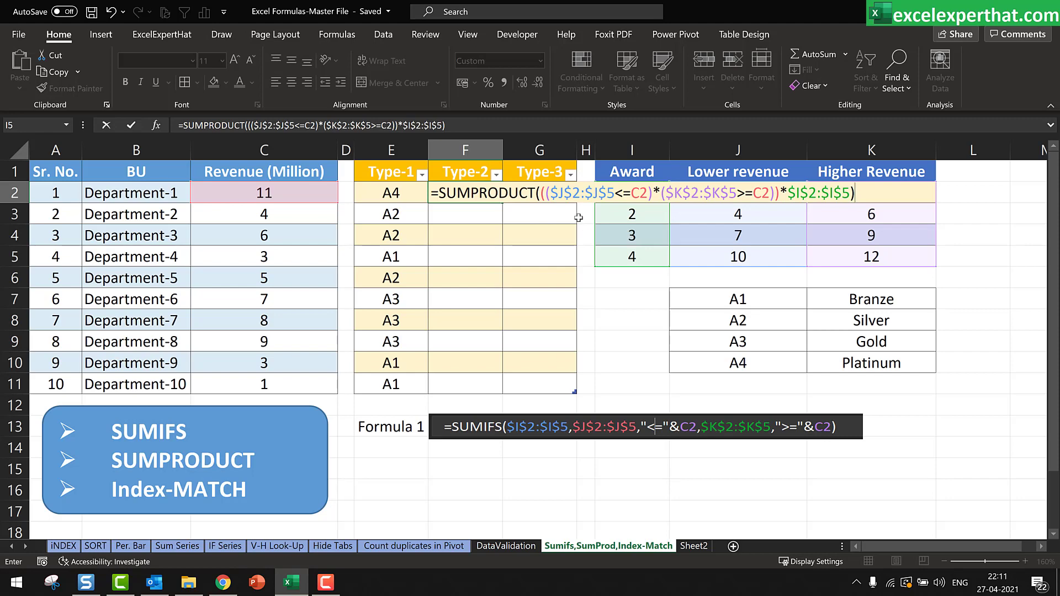
pyautogui.click(511, 193)
pyautogui.click(514, 210)
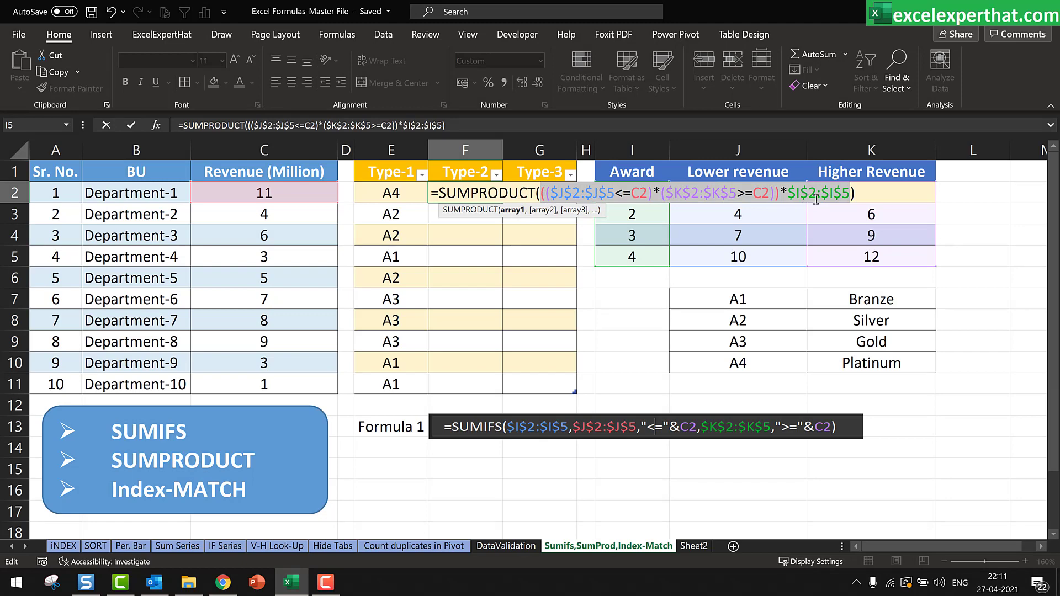
pyautogui.press('Return')
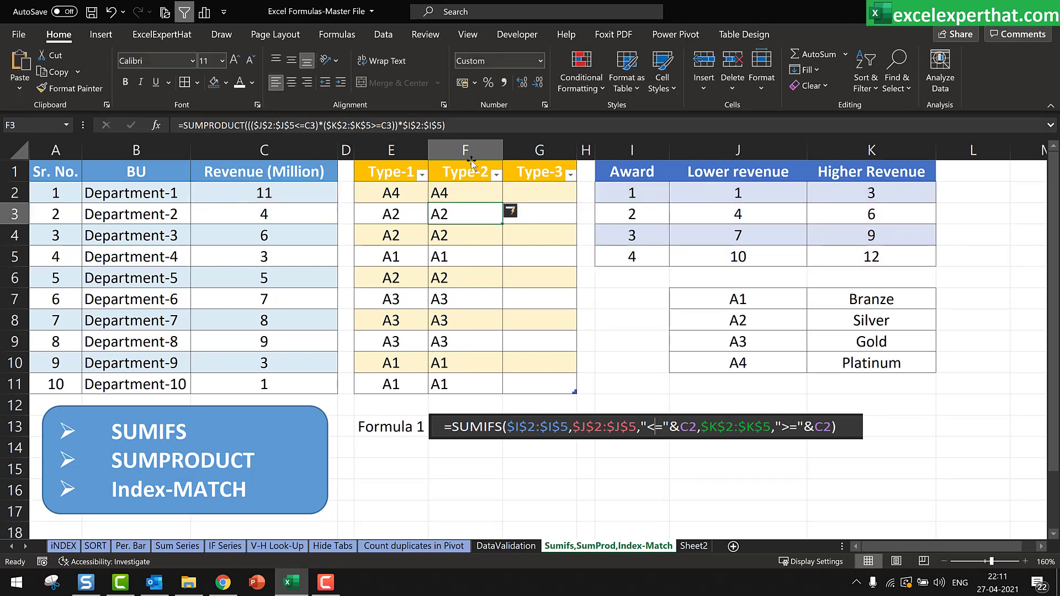
# Step: Centre the contents of the Type-2 column, column F
pyautogui.click(471, 160)
pyautogui.click(292, 83)
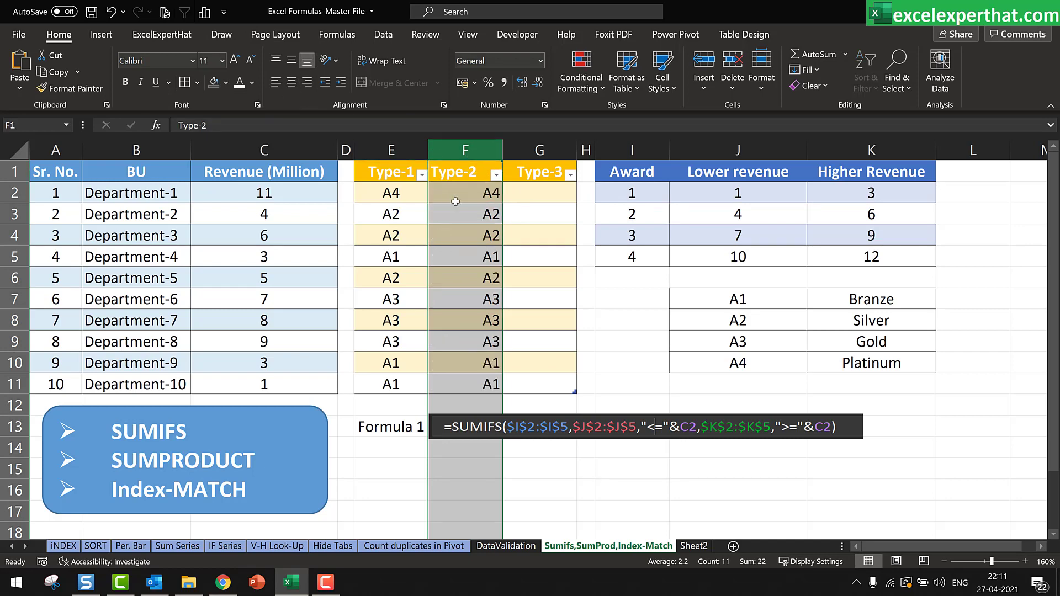
pyautogui.click(291, 82)
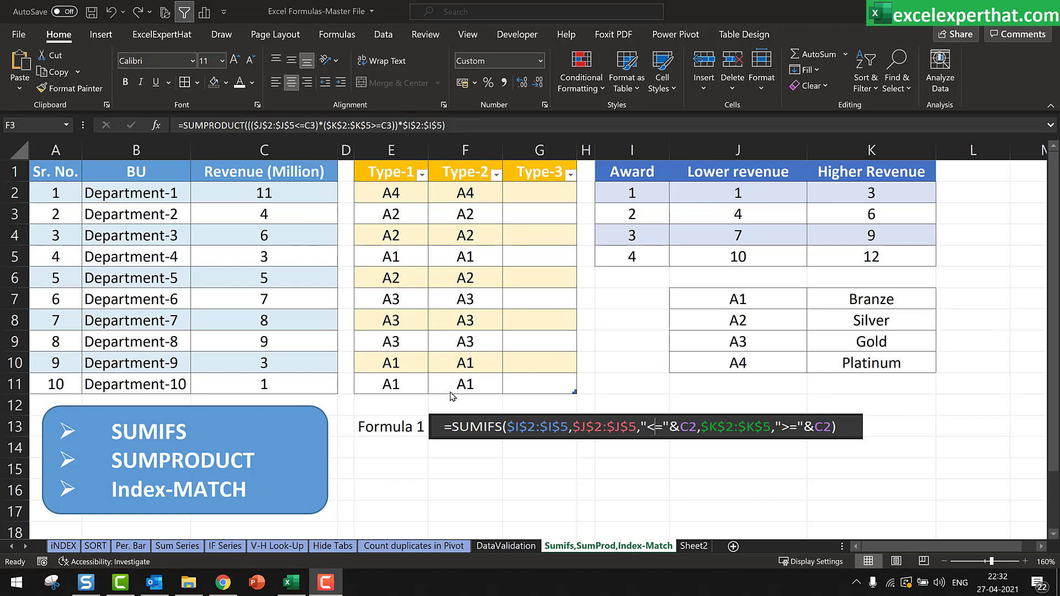
# Step: Start an INDEX formula in cell G2 of the Type-3 column with the absolute Award range $I$2:$I$5 as its array
pyautogui.click(542, 195)
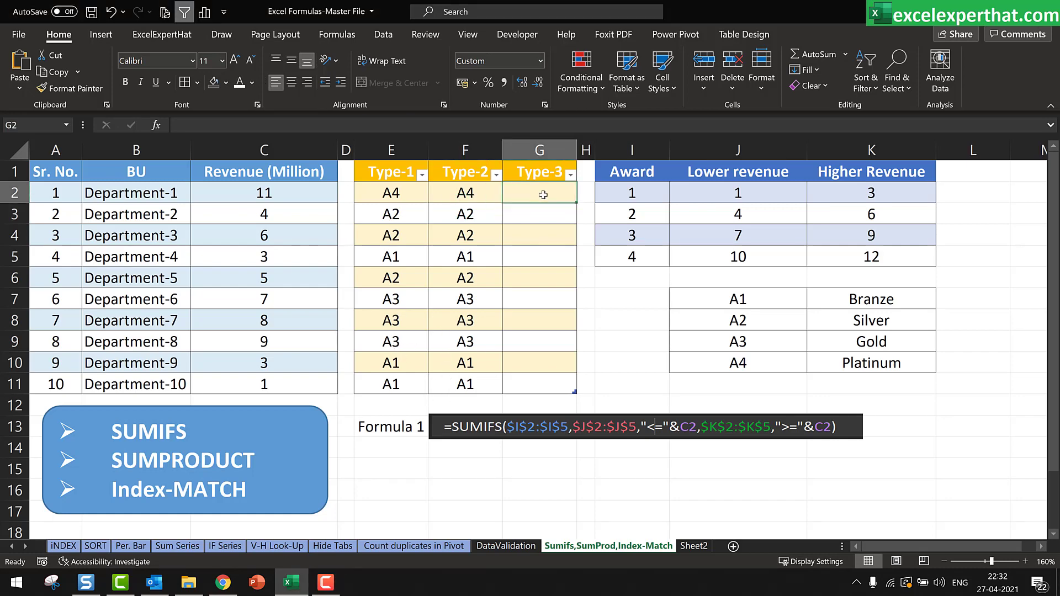
pyautogui.write('=index')
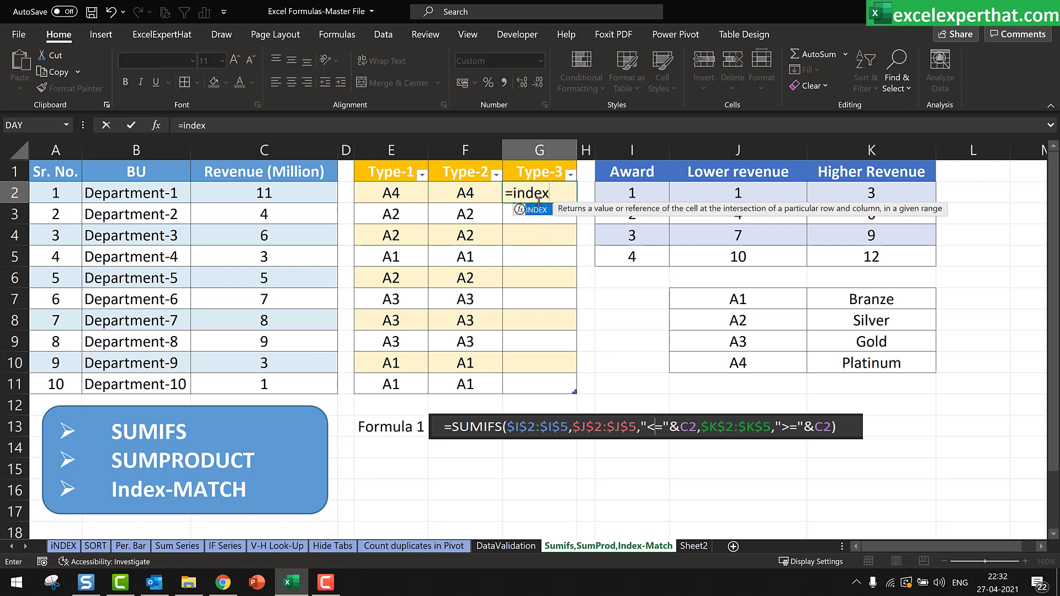
pyautogui.doubleClick(537, 211)
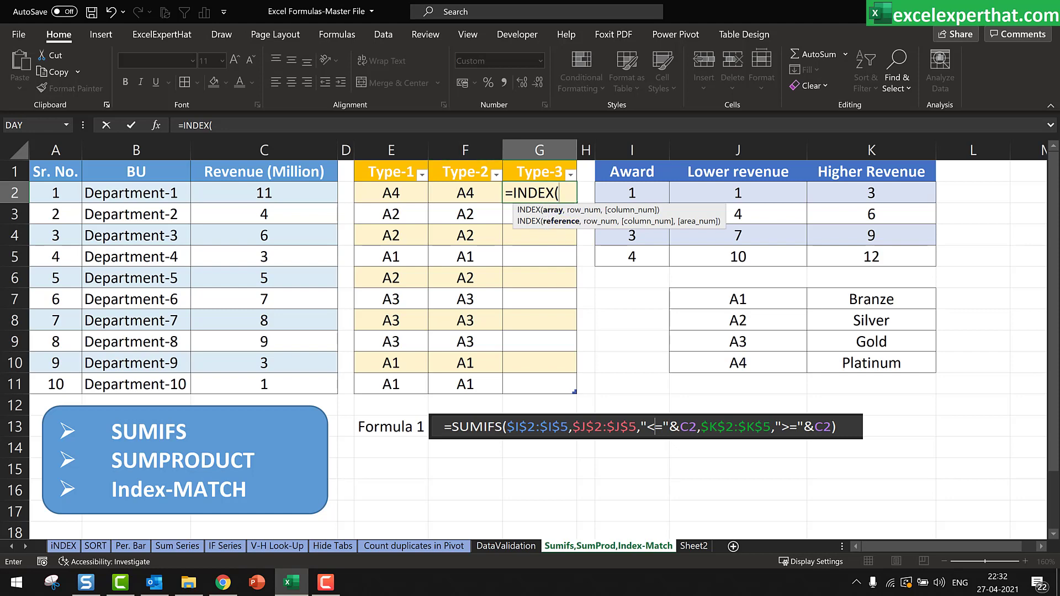
pyautogui.hotkey('alt', 'Tab')
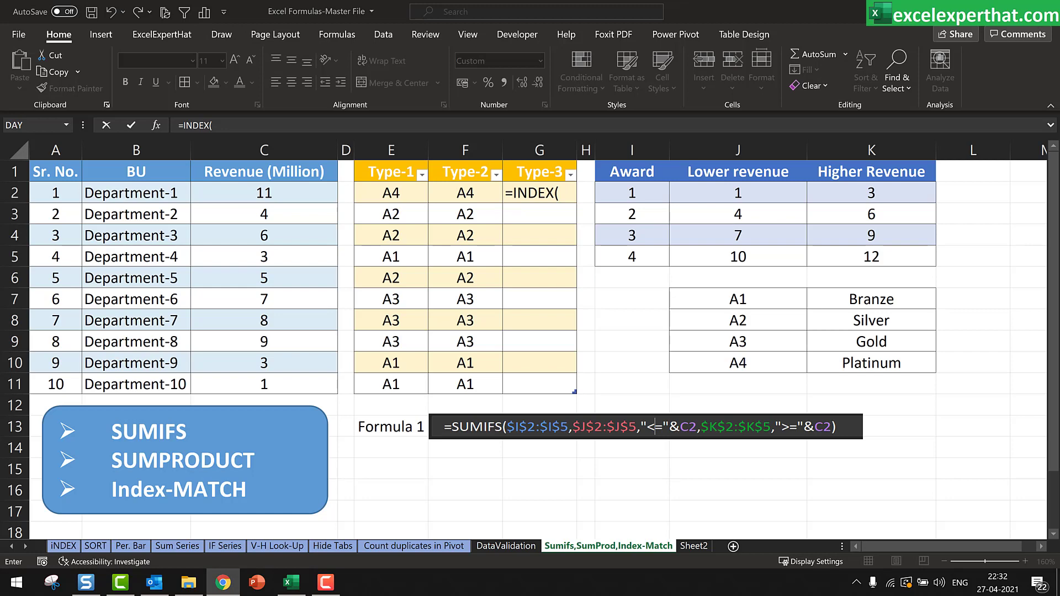
pyautogui.click(563, 194)
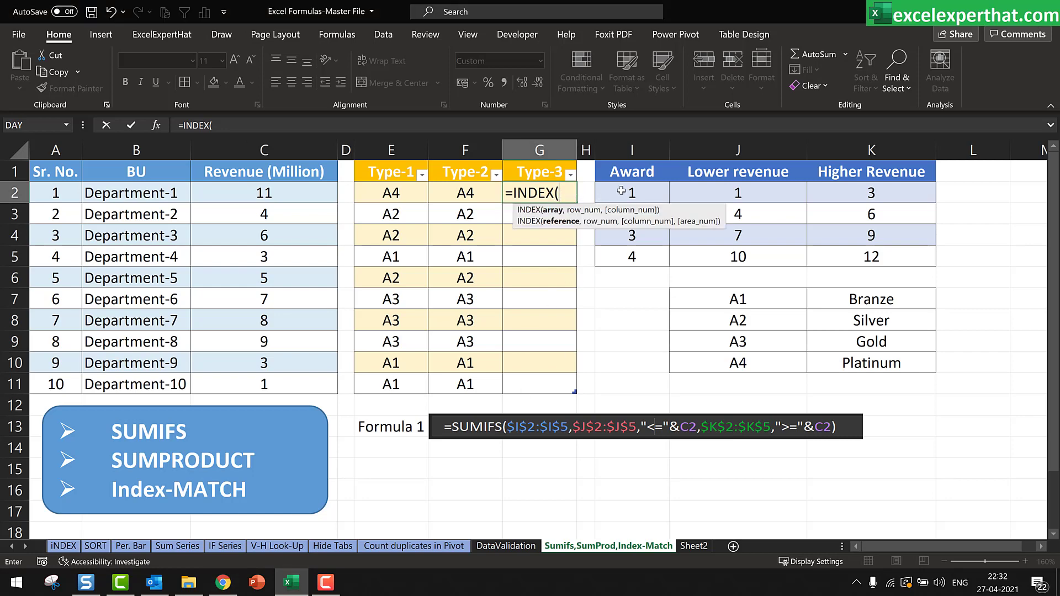
pyautogui.moveTo(621, 191); pyautogui.dragTo(630, 255)
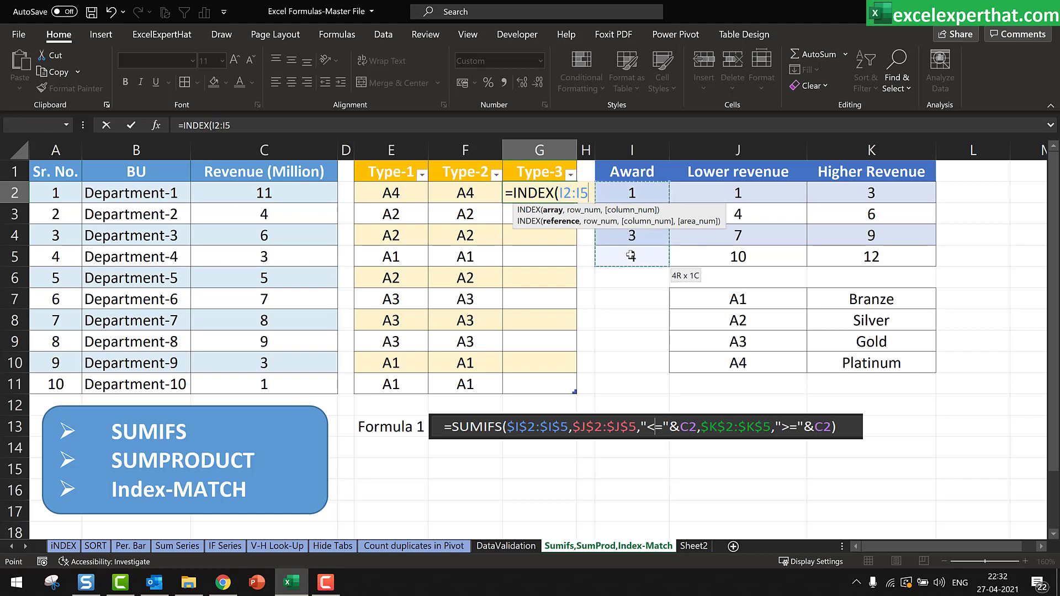
pyautogui.press('F4')
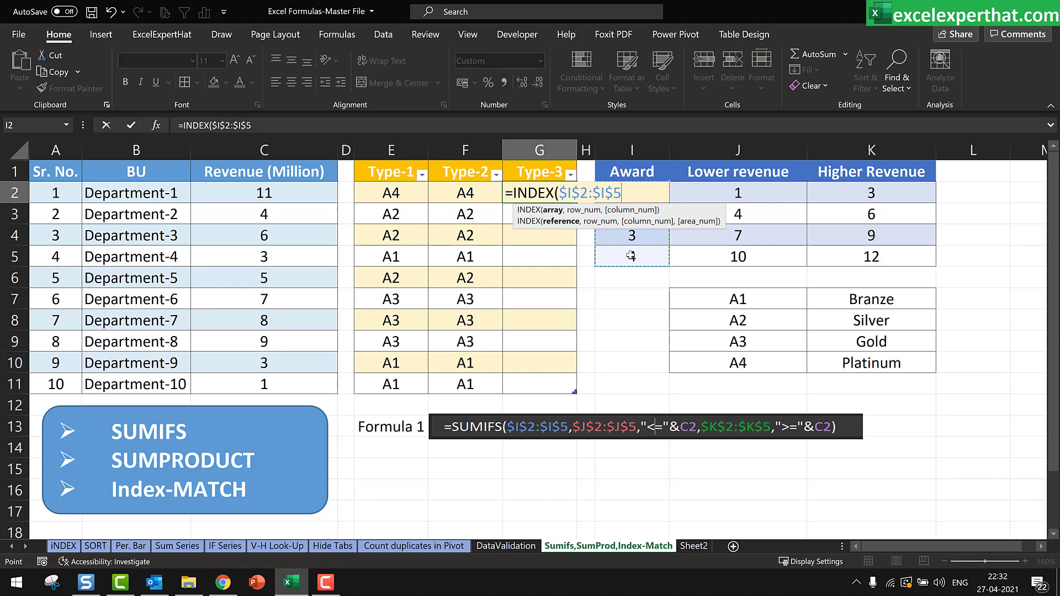
pyautogui.write(',')
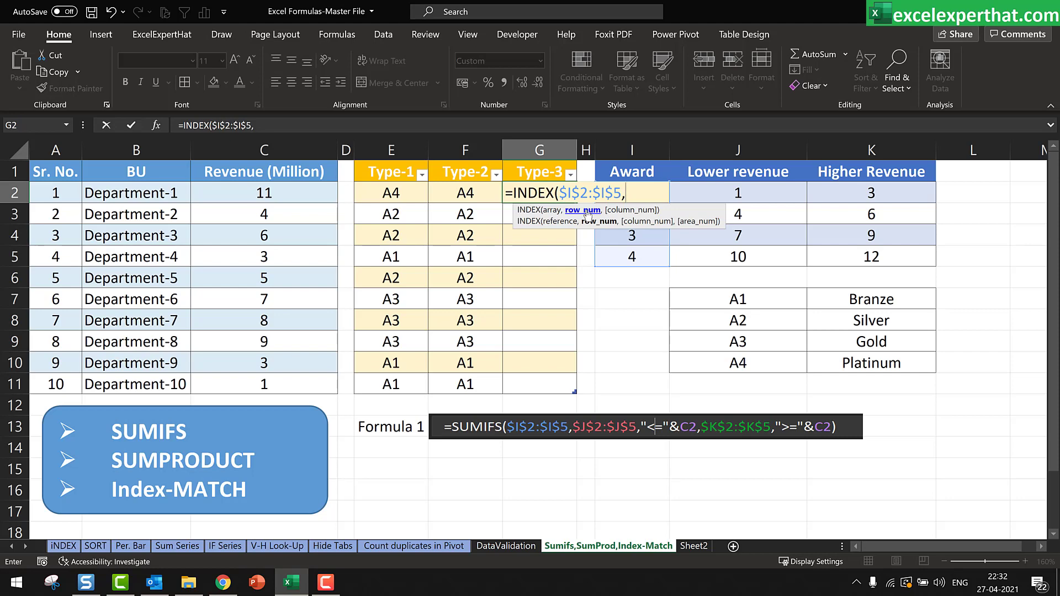
# Step: Nest a MATCH function as the row number, looking up revenue C2 in the absolute Lower revenue range $J$2:$J$5
pyautogui.write('match')
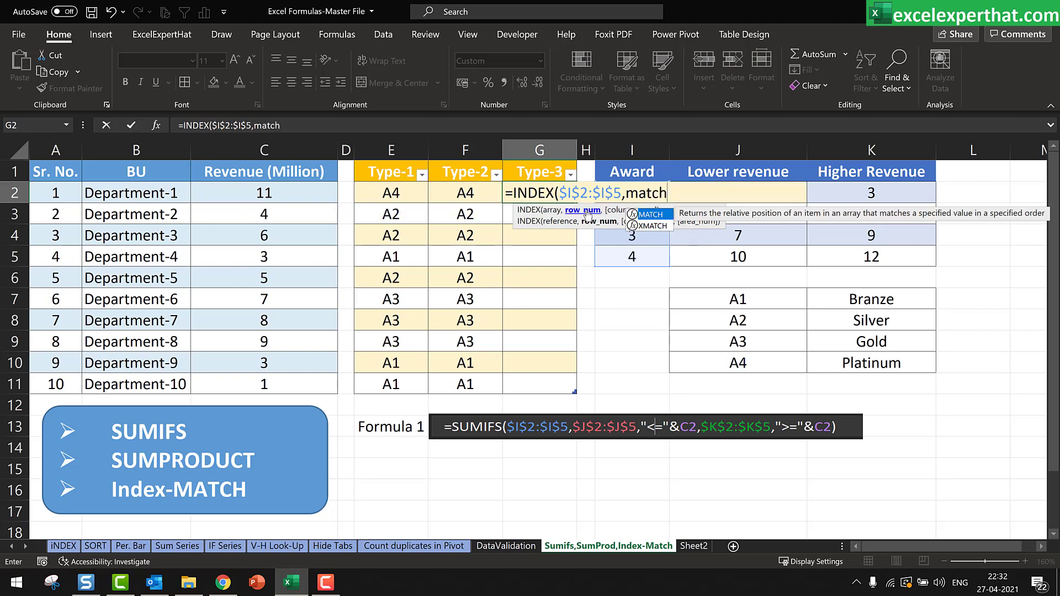
pyautogui.doubleClick(629, 214)
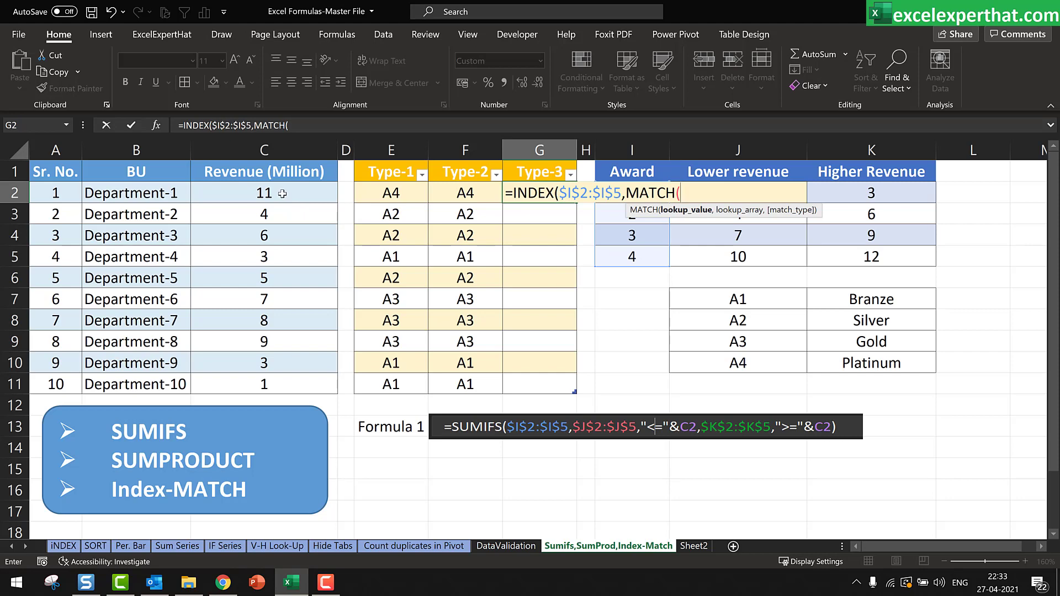
pyautogui.click(282, 194)
pyautogui.write(',')
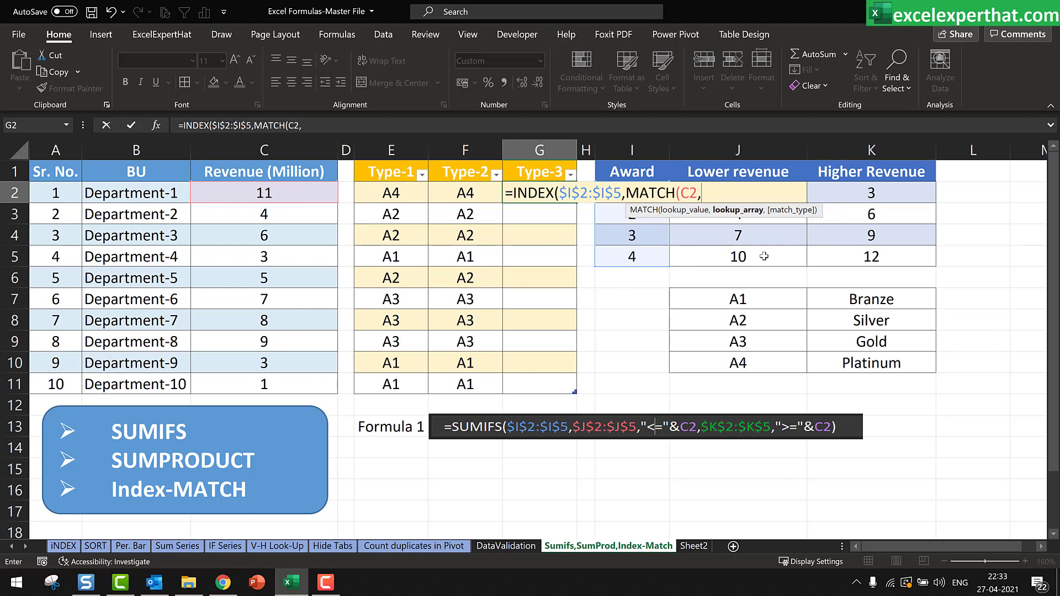
pyautogui.moveTo(763, 256); pyautogui.dragTo(768, 197)
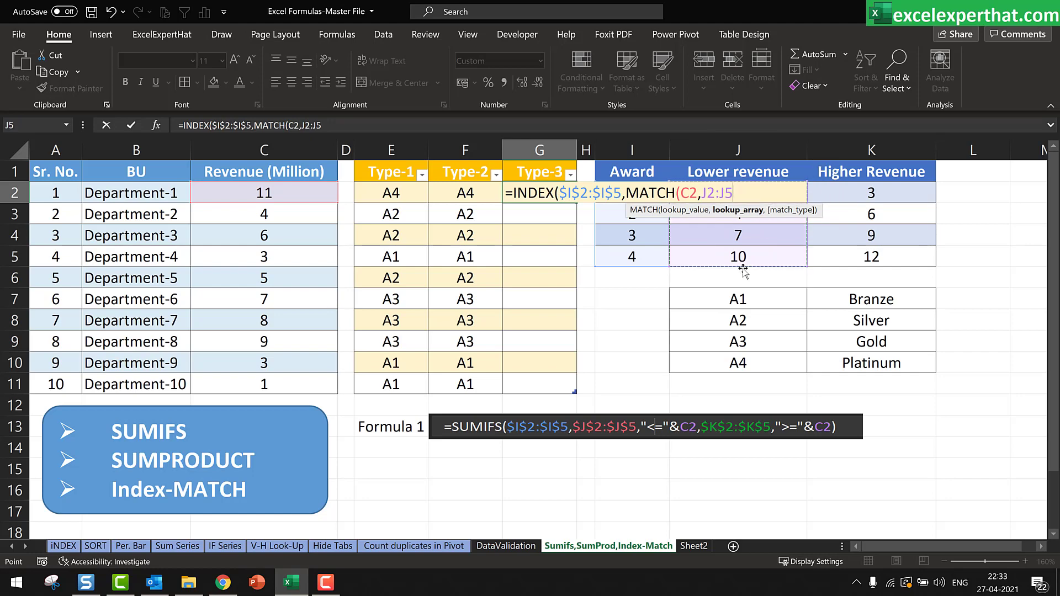
pyautogui.press('F4')
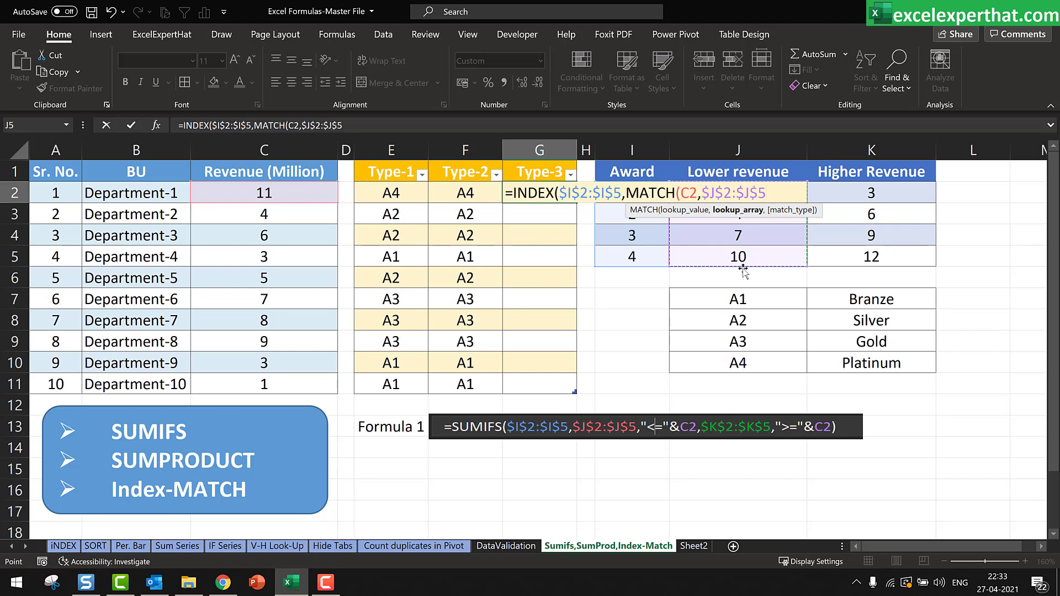
pyautogui.write(',')
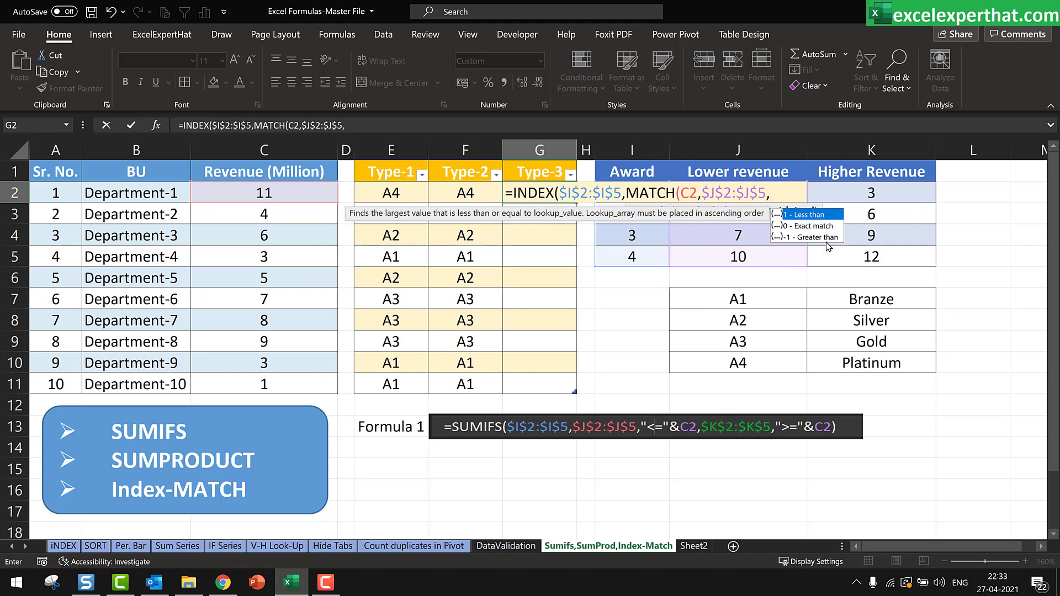
# Step: Set the match type to 1 - Less than, close the brackets and enter the INDEX-MATCH formula for the Type-3 column
pyautogui.doubleClick(809, 214)
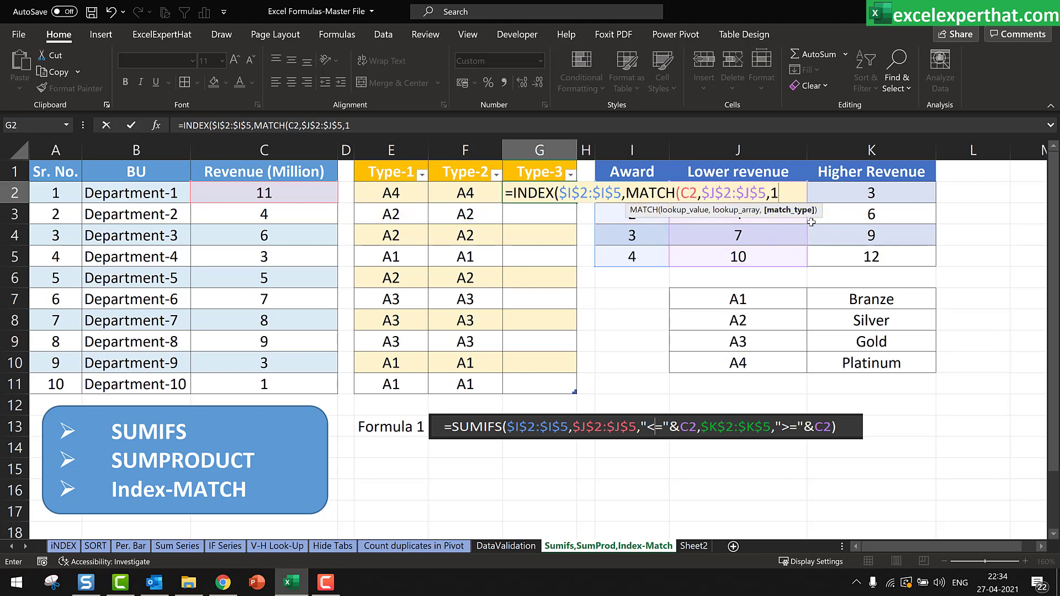
pyautogui.write(')')
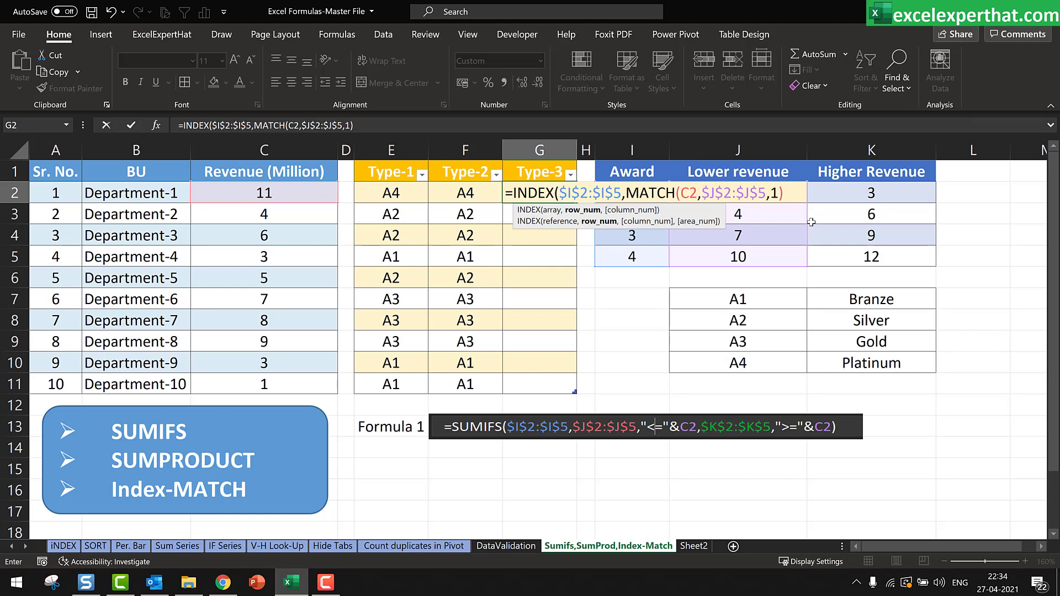
pyautogui.press('Return')
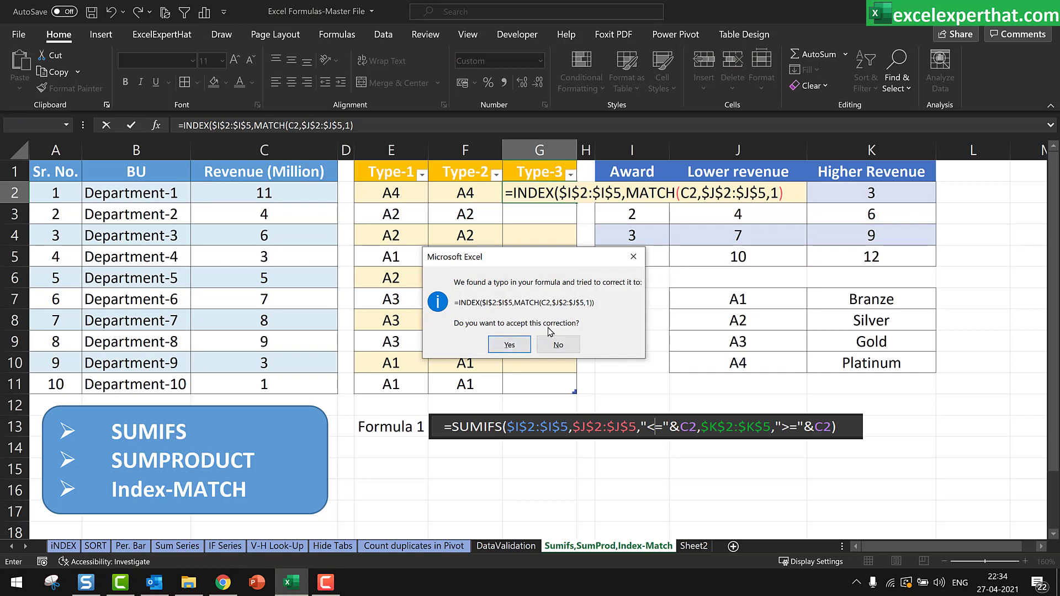
pyautogui.click(509, 345)
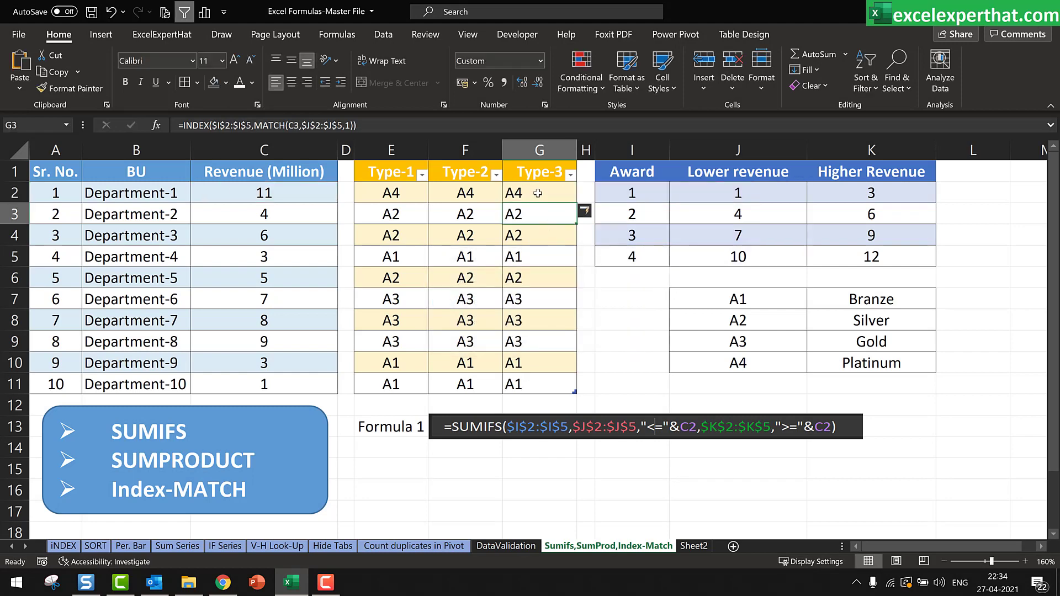
# Step: Centre the contents of the Type-3 column in cells G2 to G11
pyautogui.moveTo(537, 193); pyautogui.dragTo(530, 385)
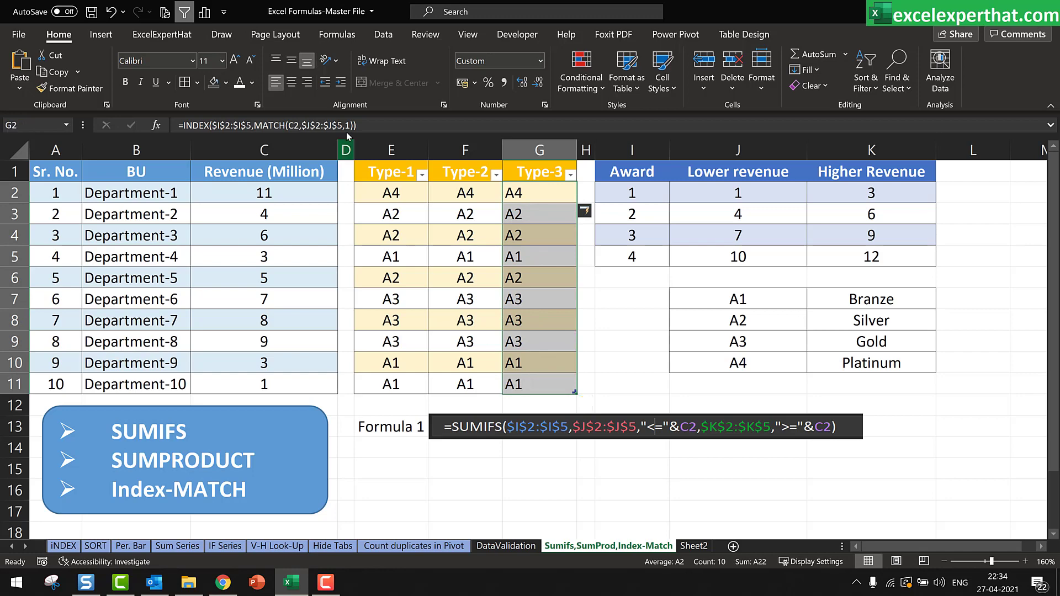
pyautogui.click(291, 83)
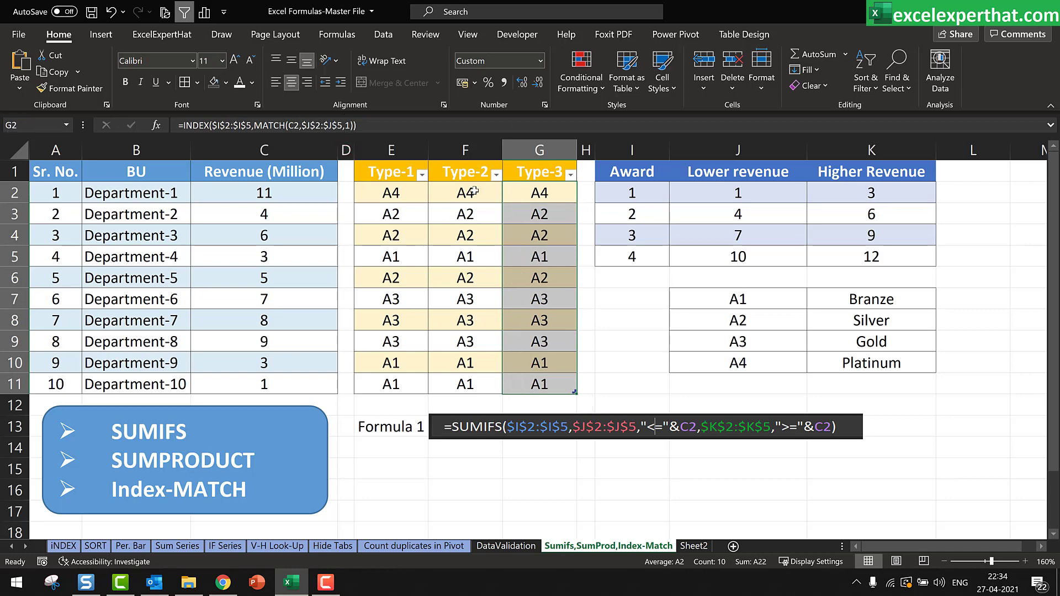
pyautogui.click(532, 192)
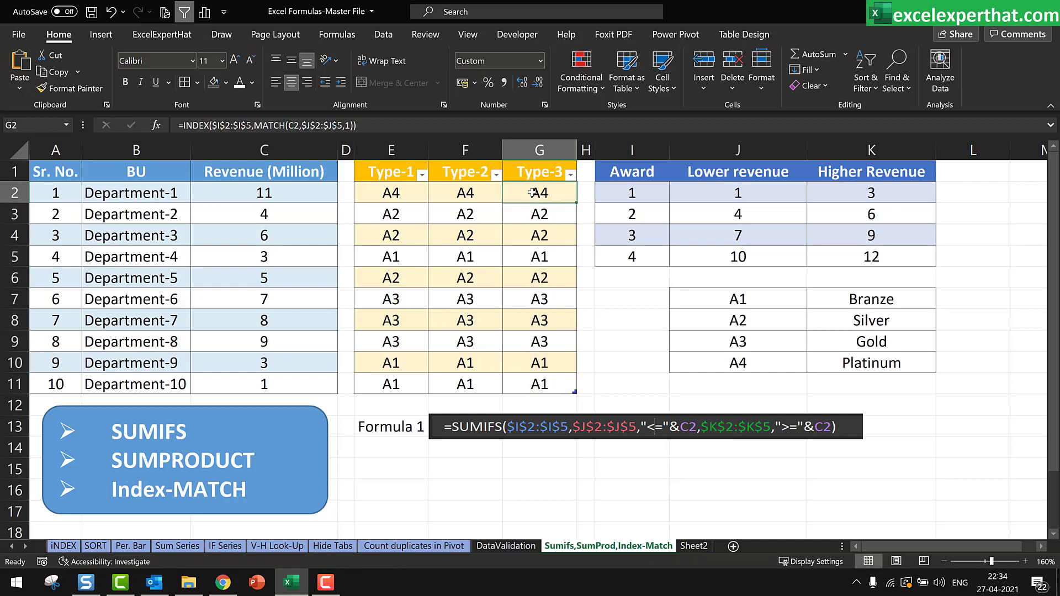